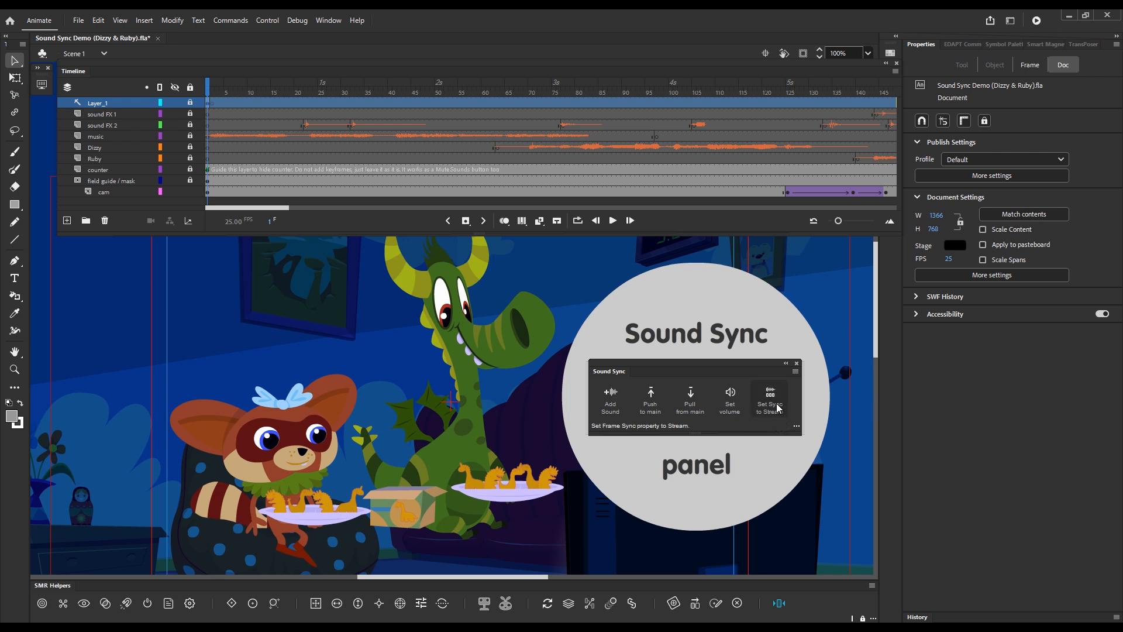
- Move the Set Sync to Stream button ahead of Set volume in the Sound Sync panel and configure the panel to use Small buttons
{"action": "key", "text": "shift"}
{"action": "left_click_drag", "start_coordinate": [774, 403], "coordinate": [728, 406]}
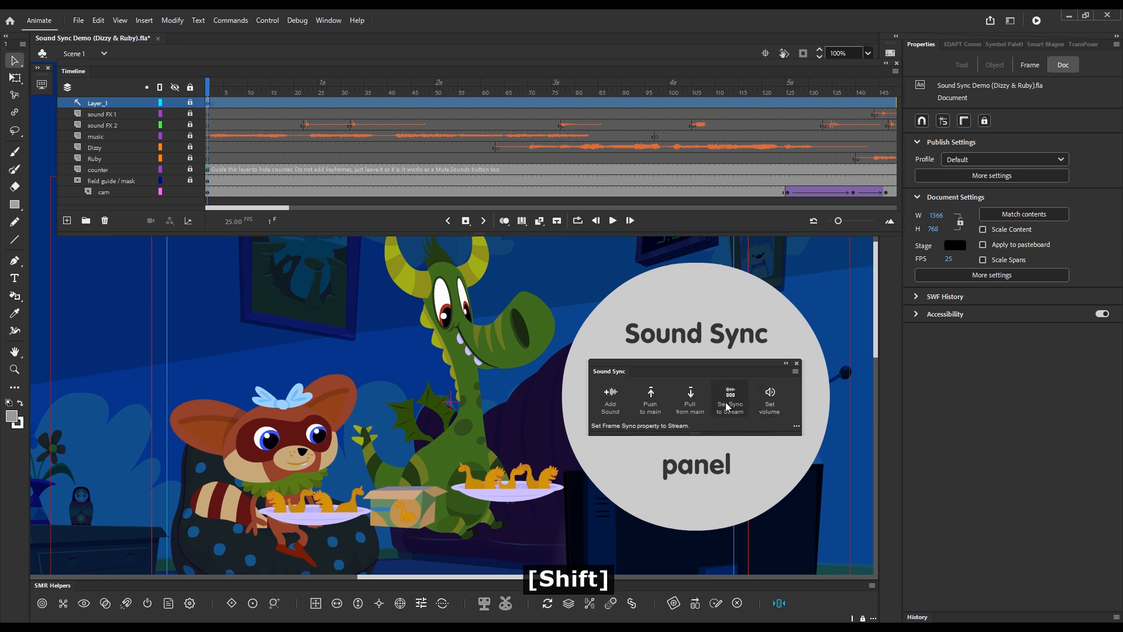
{"action": "left_click", "coordinate": [796, 426]}
{"action": "left_click_drag", "start_coordinate": [619, 208], "coordinate": [477, 248]}
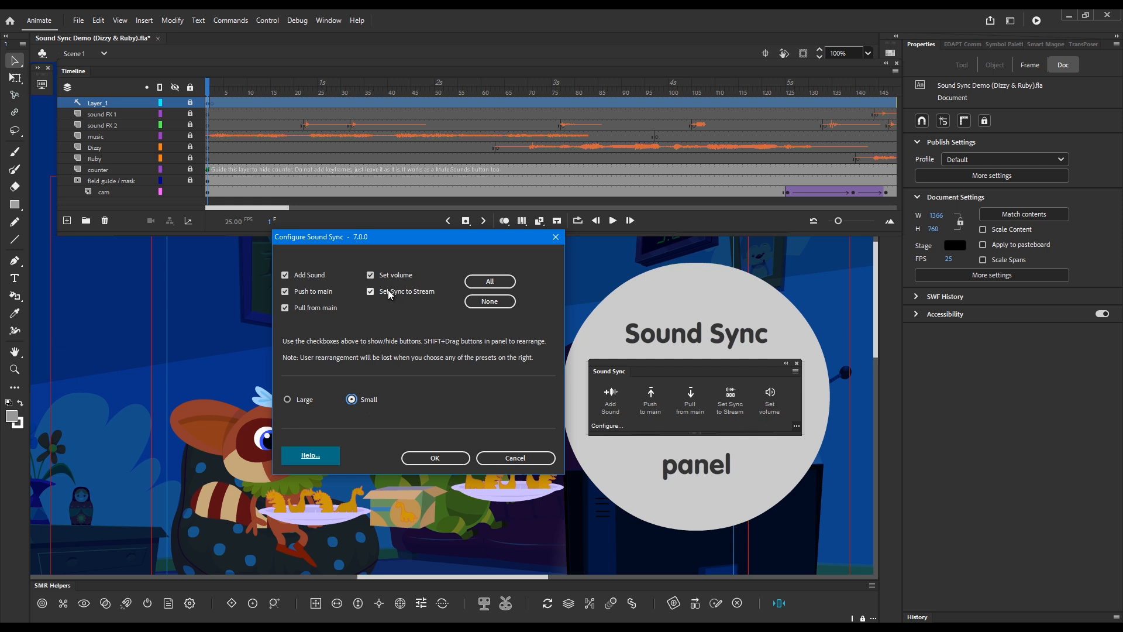
{"action": "left_click", "coordinate": [373, 290]}
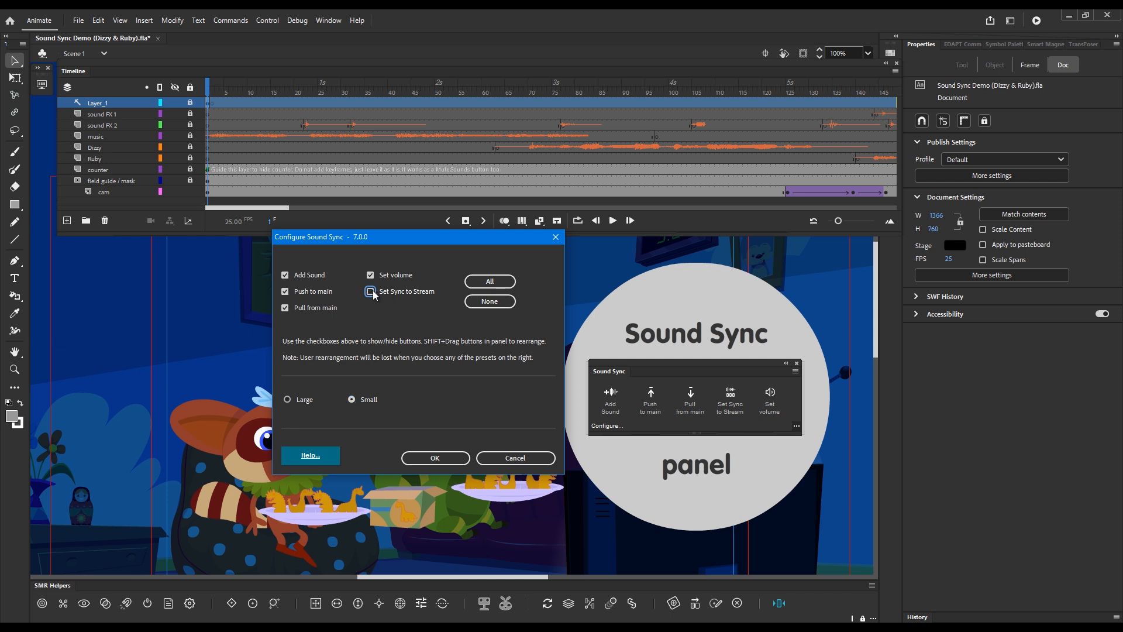
{"action": "left_click", "coordinate": [410, 455]}
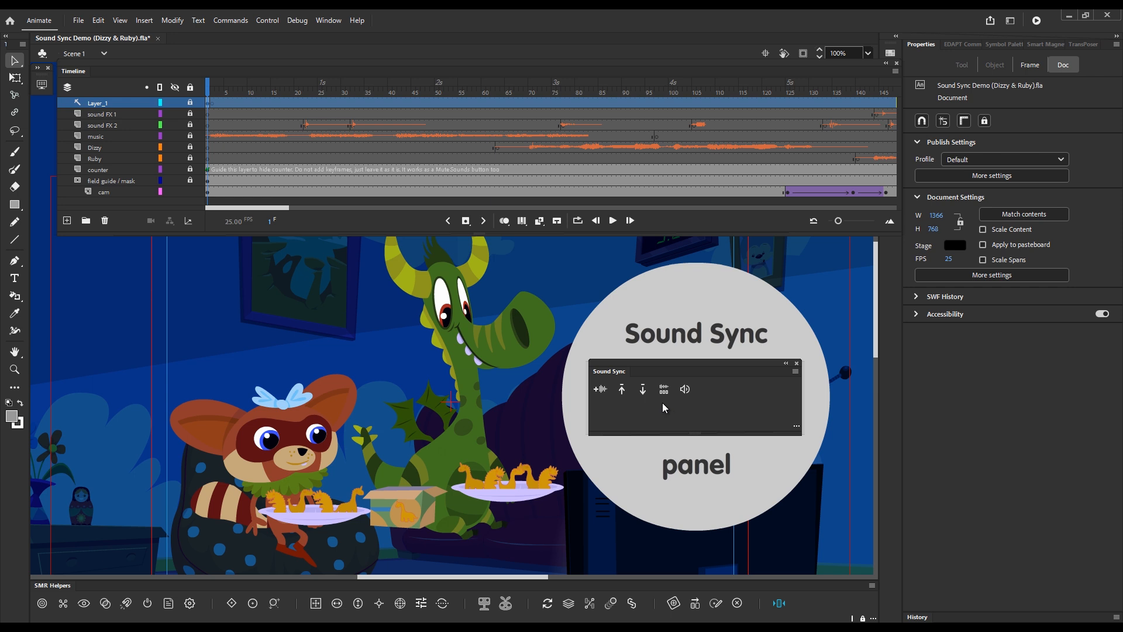
- Dock the Sound Sync panel beneath the Properties panel, above History, and configure it to use Large buttons
{"action": "left_click_drag", "start_coordinate": [629, 375], "coordinate": [19, 453]}
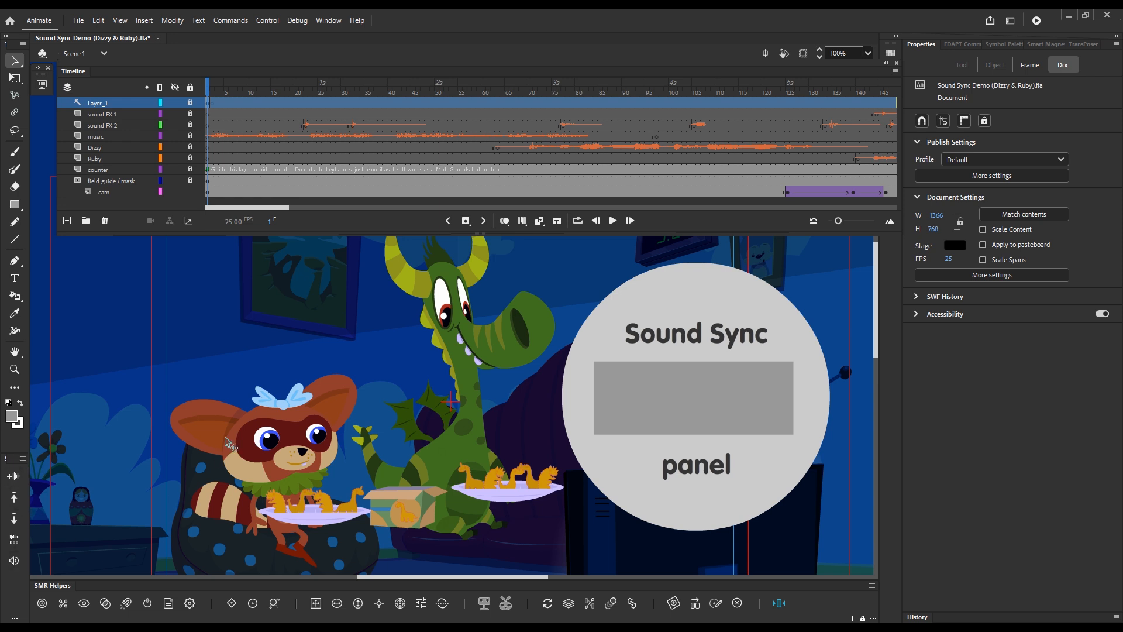
{"action": "left_click_drag", "start_coordinate": [17, 462], "coordinate": [1120, 609]}
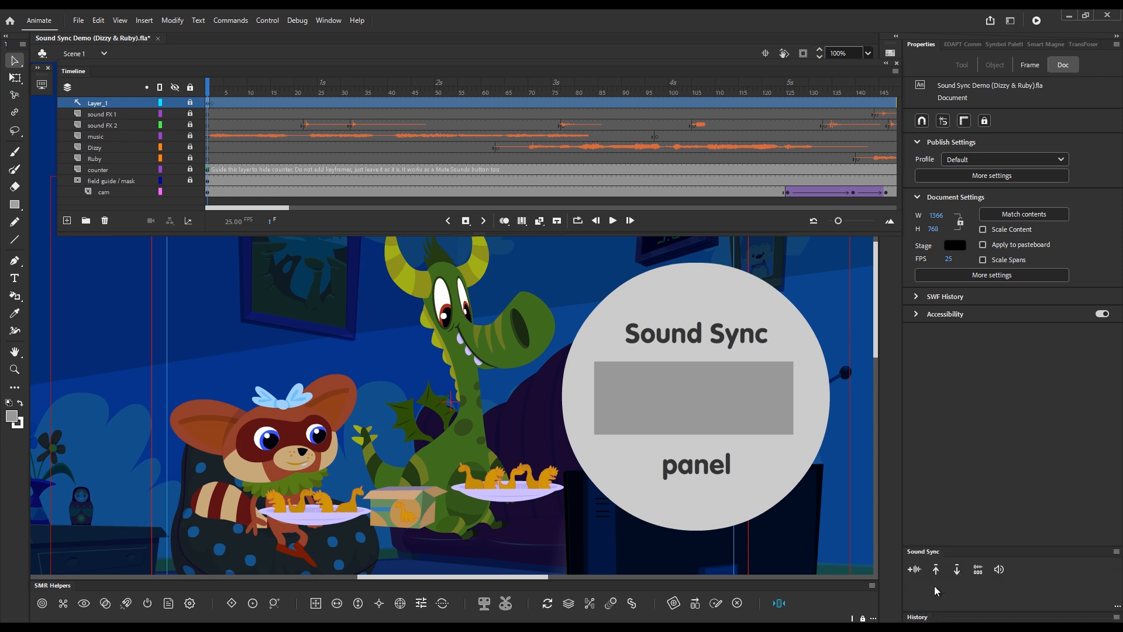
{"action": "left_click", "coordinate": [1117, 607]}
{"action": "left_click", "coordinate": [429, 363]}
{"action": "left_click", "coordinate": [571, 423]}
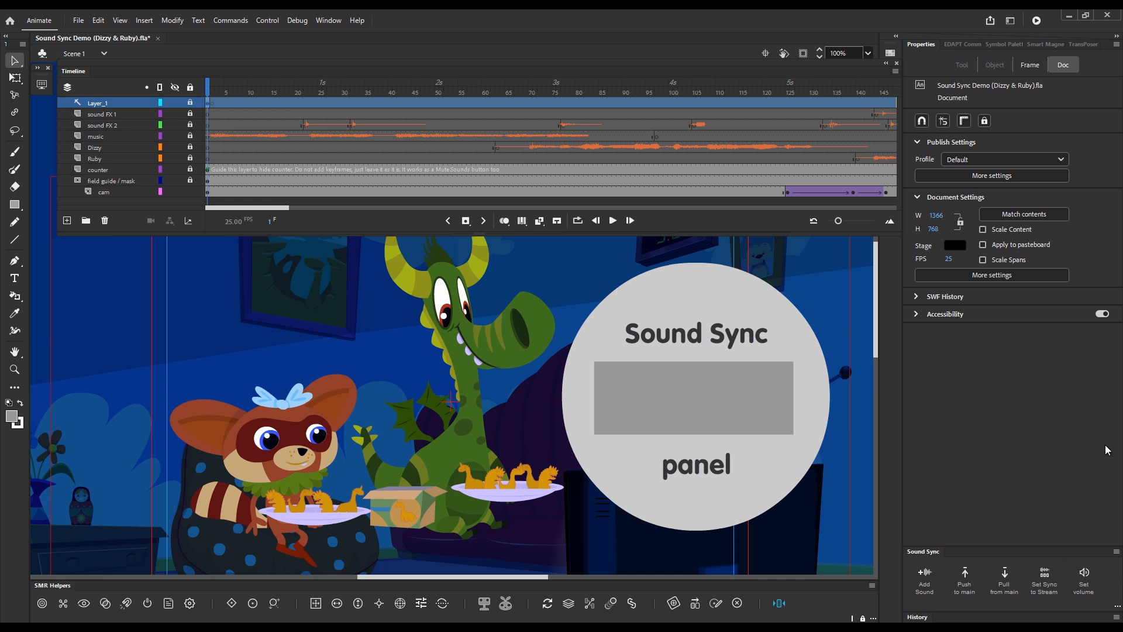
- Delete Layer_1 from the main timeline and preview the scene with Test Movie
{"action": "left_click", "coordinate": [105, 222]}
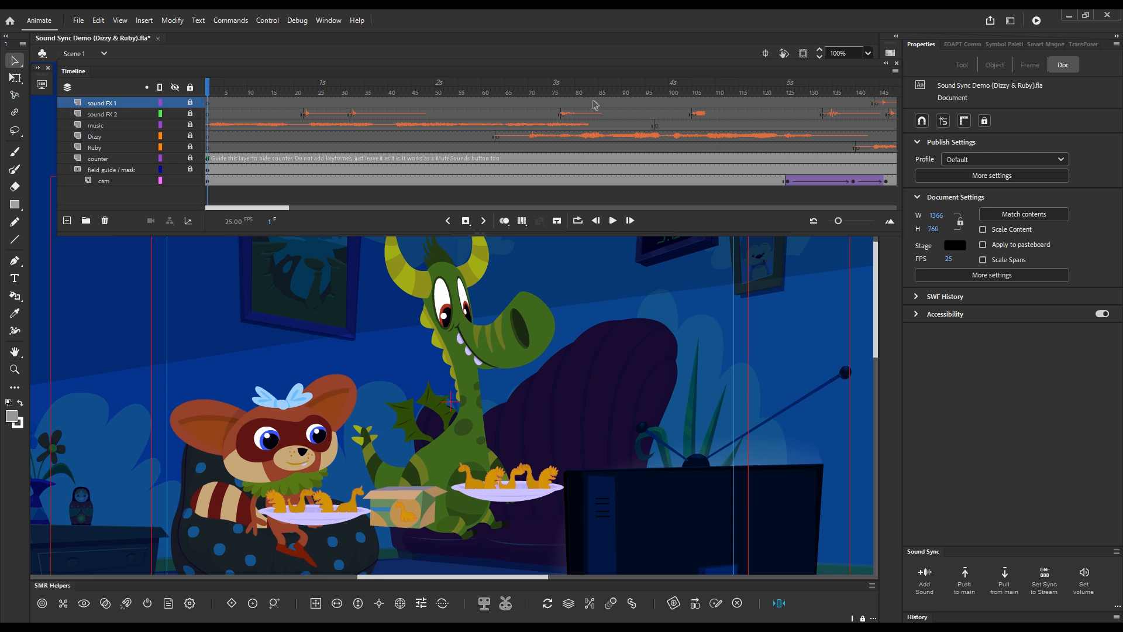
{"action": "key", "text": "ctrl+Return"}
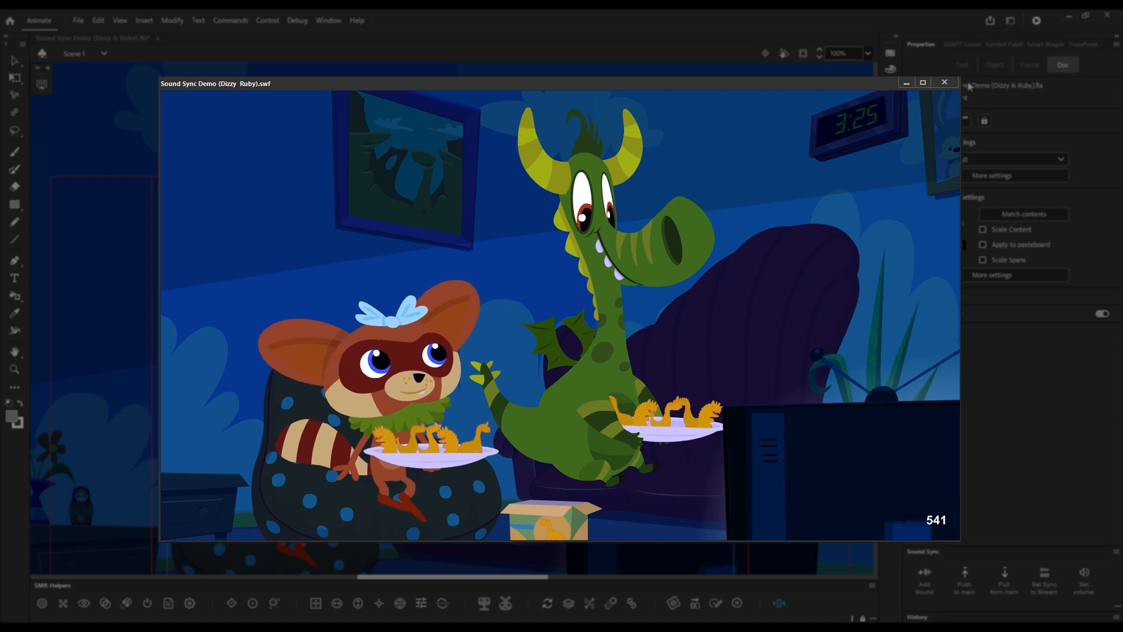
{"action": "left_click", "coordinate": [945, 82]}
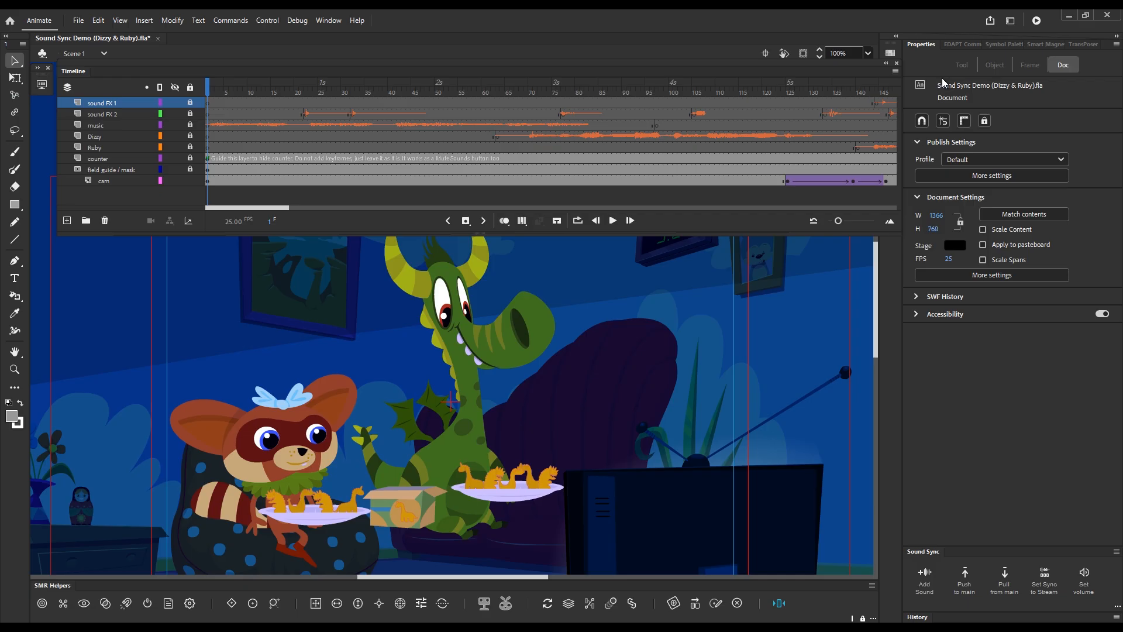
- Open the cam symbol for editing and enlarge the floating Timeline panel so its character layers fit
{"action": "left_click", "coordinate": [208, 182]}
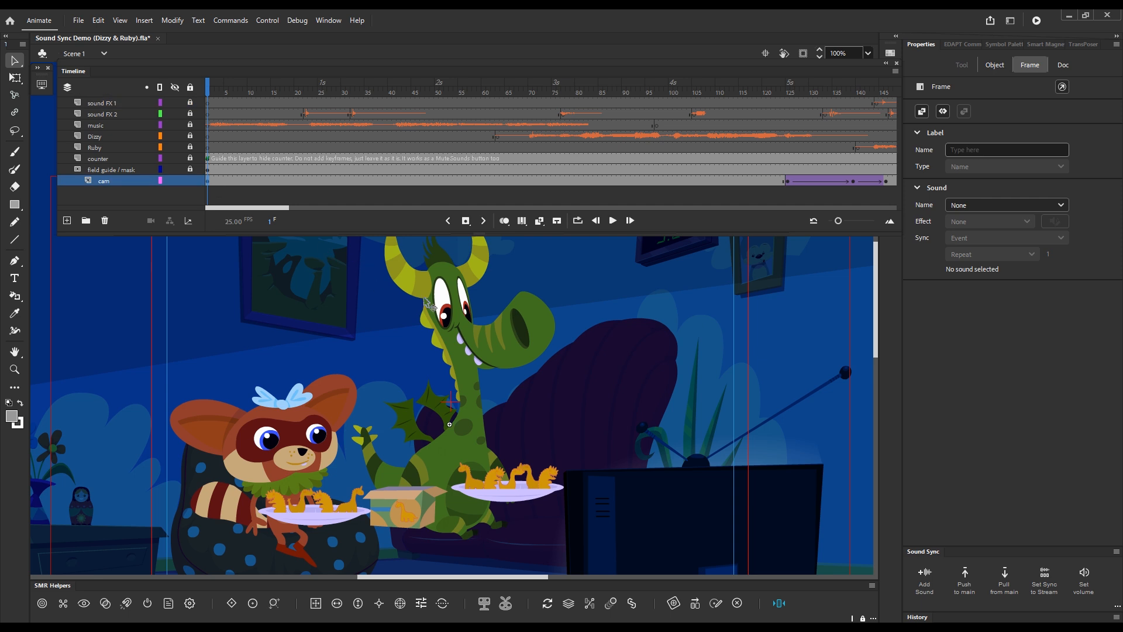
{"action": "double_click", "coordinate": [456, 350]}
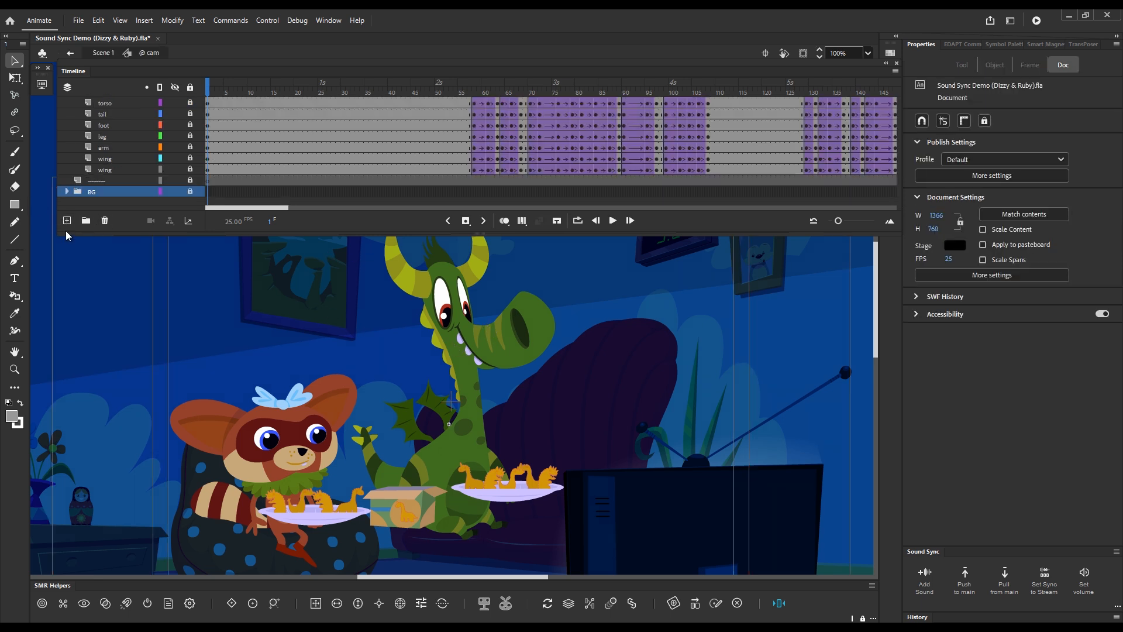
{"action": "left_click_drag", "start_coordinate": [63, 233], "coordinate": [650, 517]}
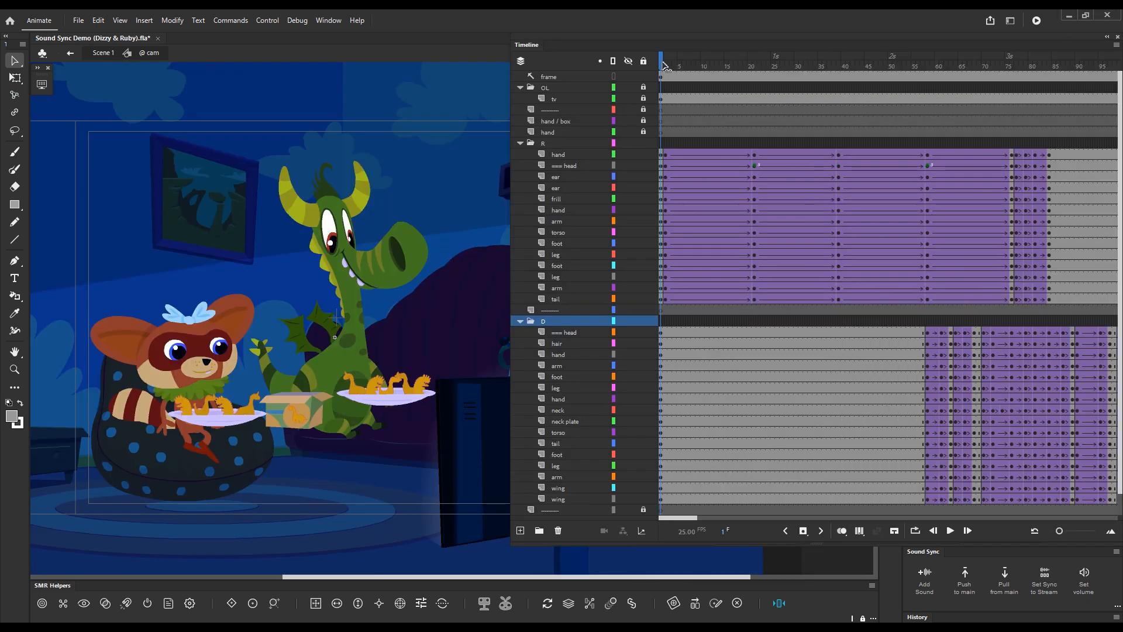
- Scrub and play the cam symbol's animation, and return the playhead to the first frame
{"action": "left_click_drag", "start_coordinate": [663, 66], "coordinate": [797, 79]}
{"action": "key", "text": "Return"}
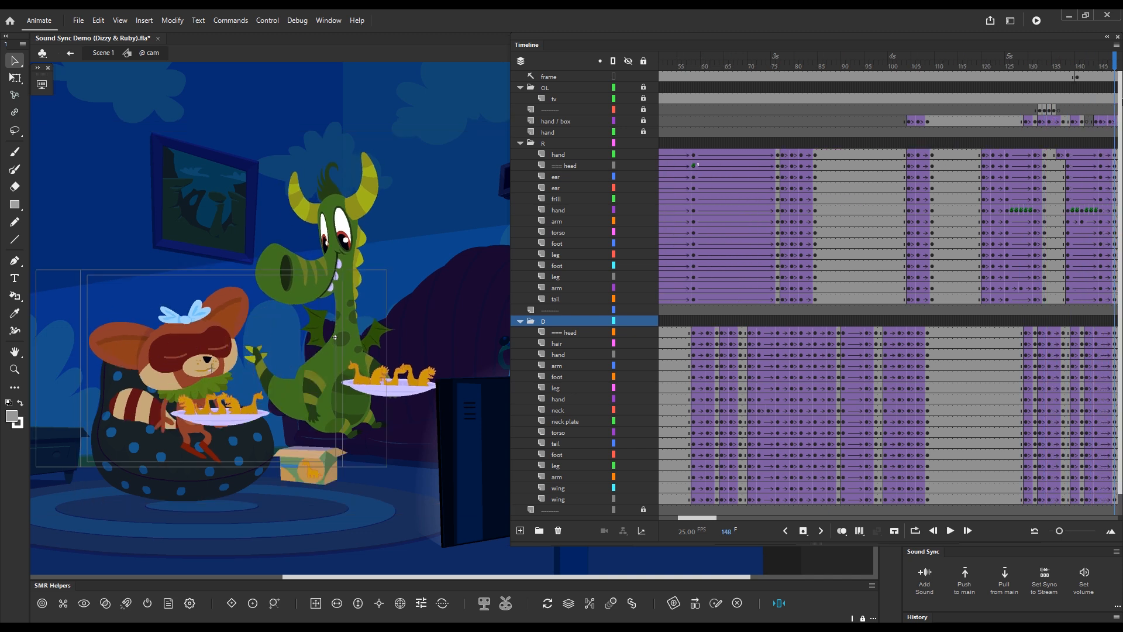
{"action": "left_click_drag", "start_coordinate": [1122, 102], "coordinate": [546, 47]}
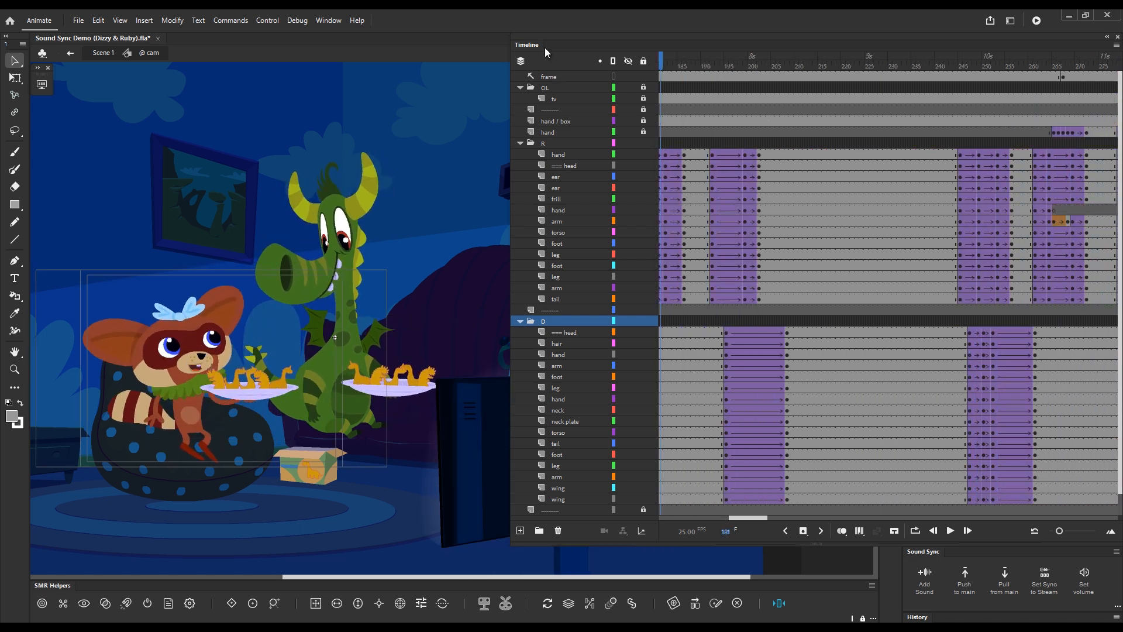
{"action": "key", "text": "ctrl+Home"}
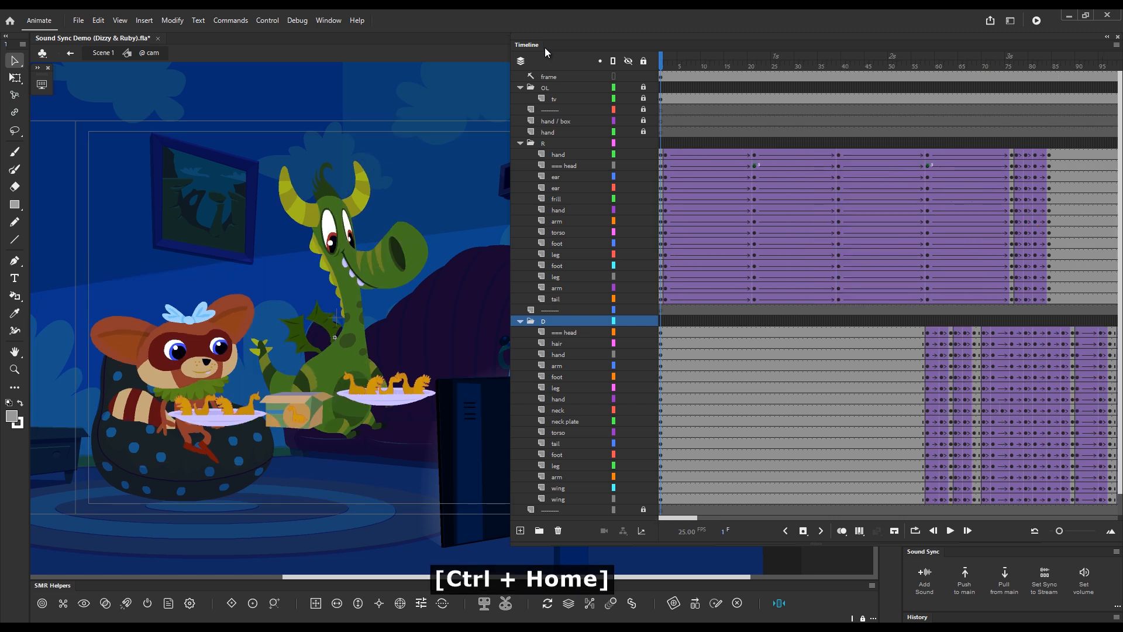
- Insert the Dizzy and Ruby sound layers from the main timeline into the cam timeline and scrub through them
{"action": "left_click", "coordinate": [926, 579]}
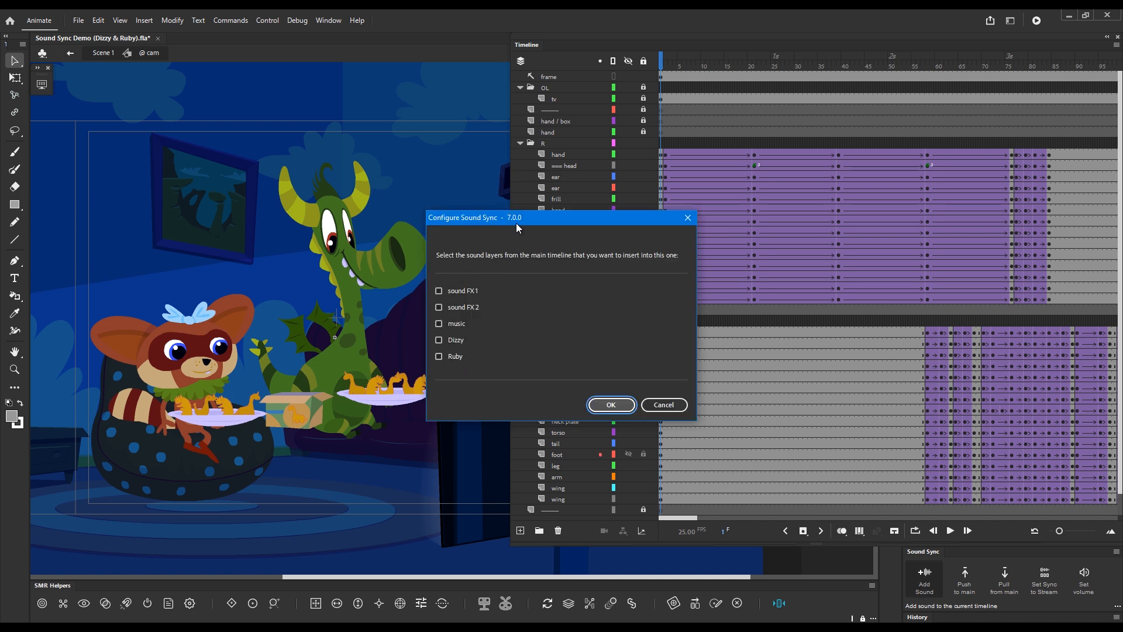
{"action": "left_click_drag", "start_coordinate": [516, 223], "coordinate": [555, 225]}
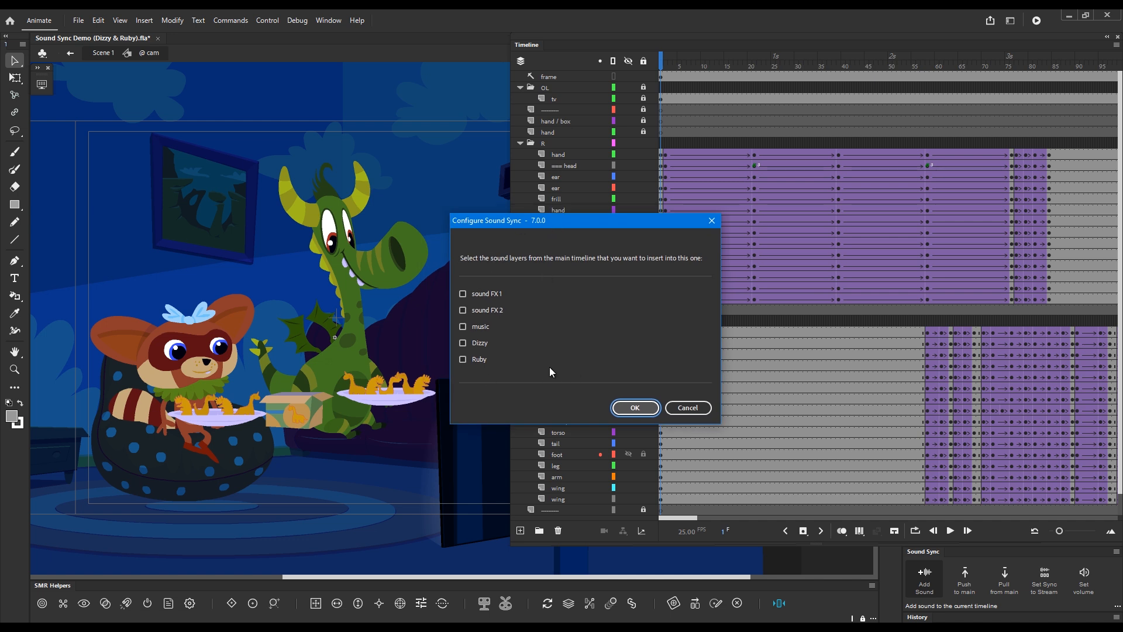
{"action": "left_click", "coordinate": [482, 358]}
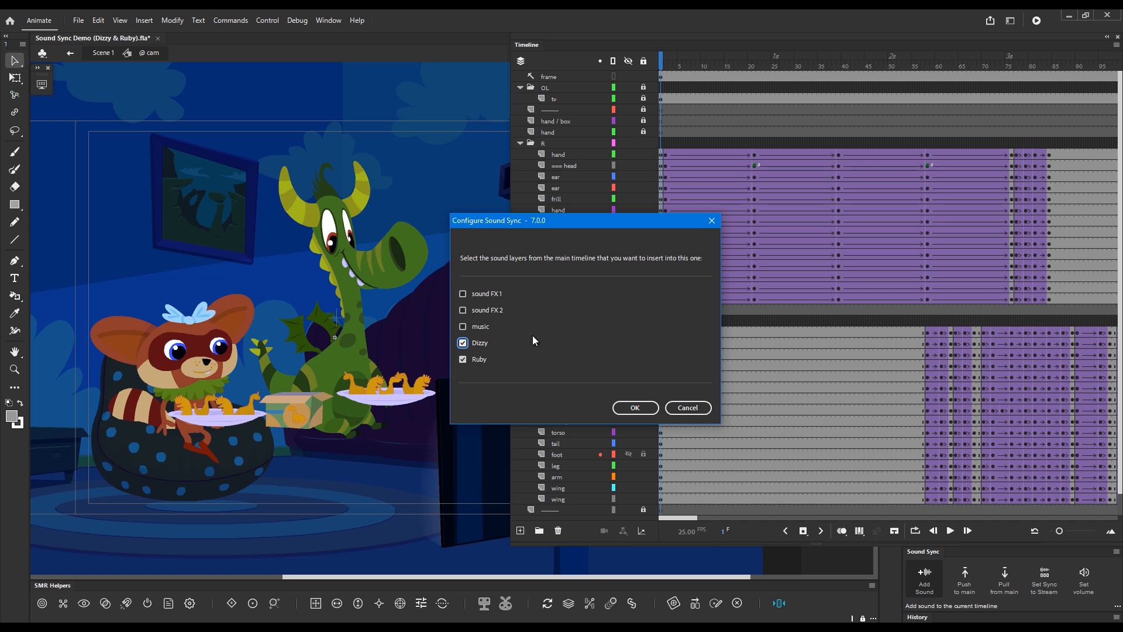
{"action": "left_click", "coordinate": [641, 408]}
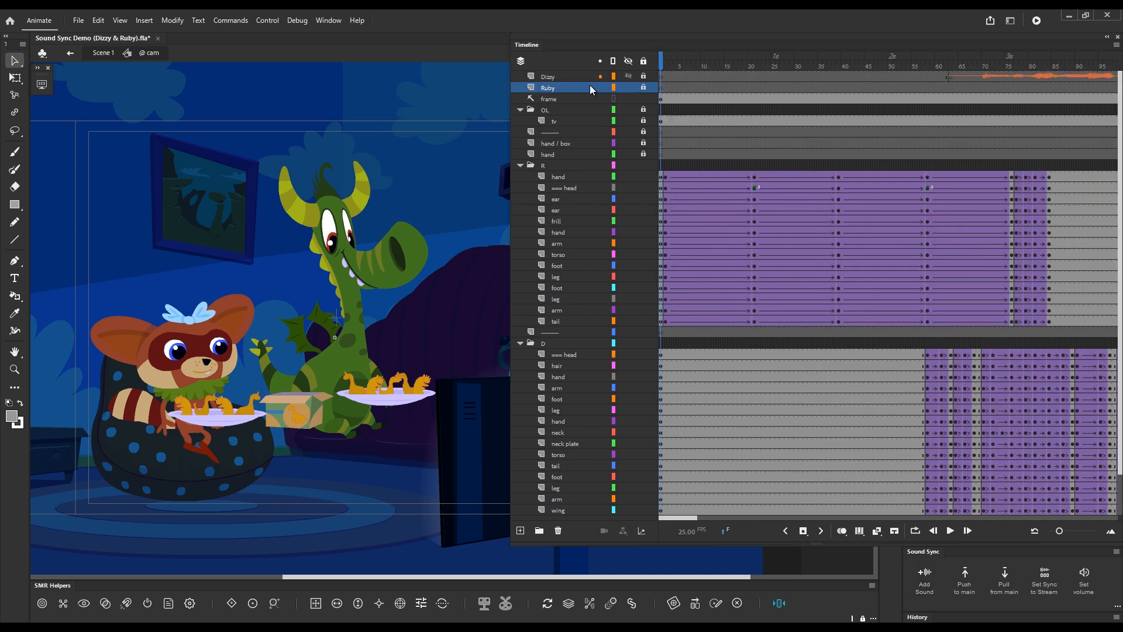
{"action": "left_click_drag", "start_coordinate": [691, 519], "coordinate": [723, 519]}
{"action": "left_click_drag", "start_coordinate": [705, 68], "coordinate": [515, 101]}
- Open the dragon's head symbol from folder D for editing and scrub through its timeline
{"action": "left_click", "coordinate": [662, 358]}
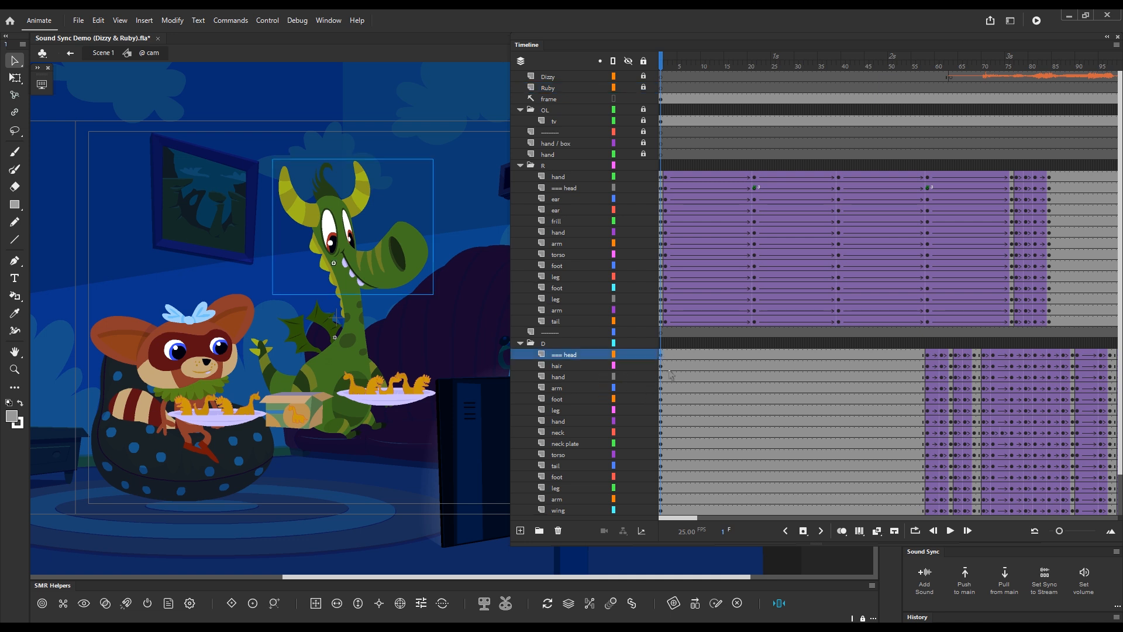
{"action": "key", "text": "F2"}
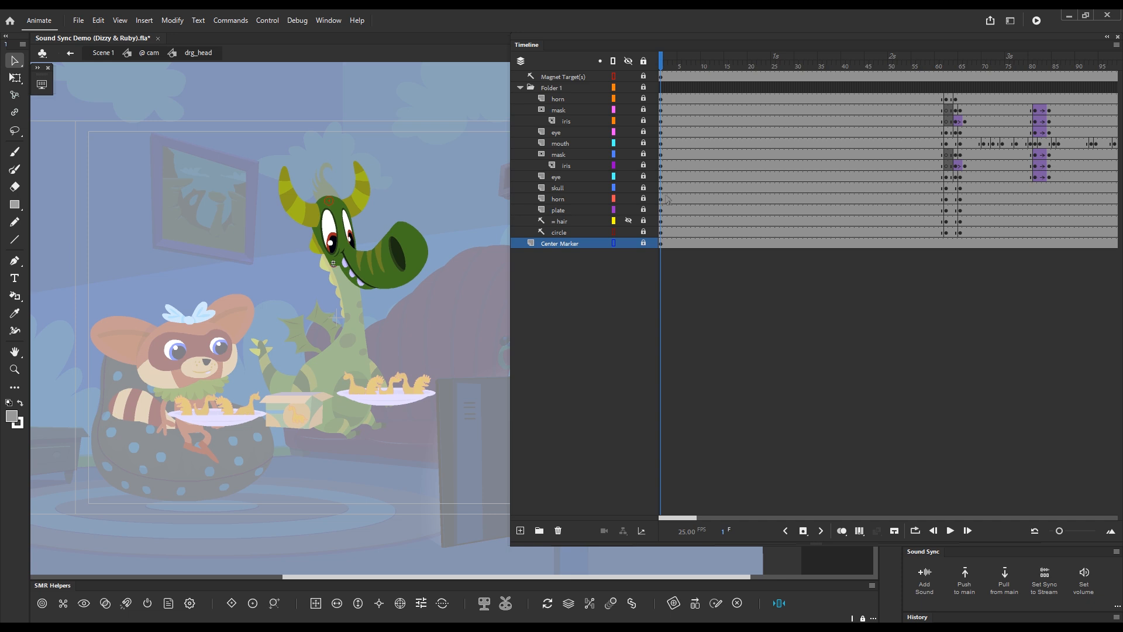
{"action": "left_click", "coordinate": [710, 65]}
{"action": "left_click_drag", "start_coordinate": [713, 65], "coordinate": [642, 79]}
- Insert the Dizzy sound layer into the dragon's head timeline and scrub along its waveform against the mouth keyframes
{"action": "left_click", "coordinate": [929, 582]}
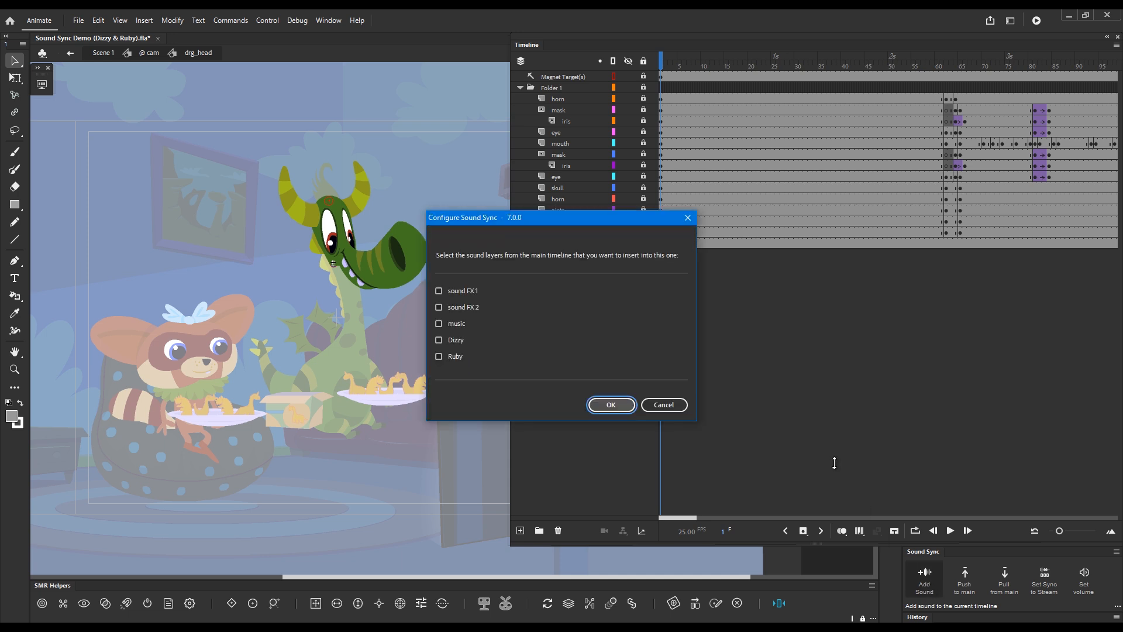
{"action": "left_click", "coordinate": [456, 340]}
{"action": "left_click", "coordinate": [611, 404]}
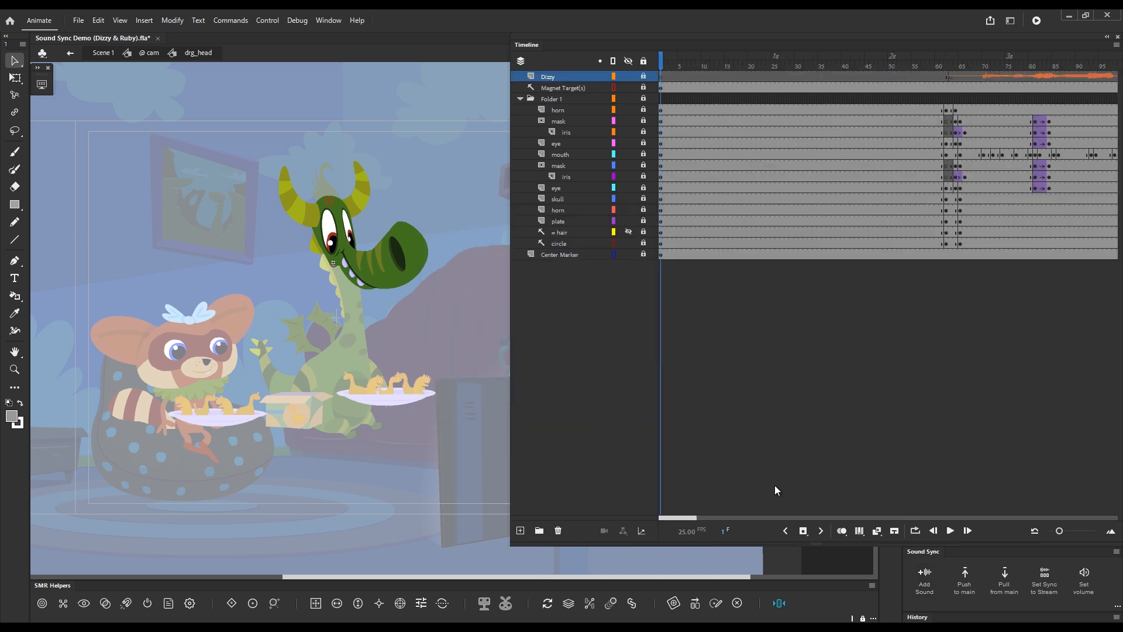
{"action": "left_click_drag", "start_coordinate": [687, 518], "coordinate": [710, 507]}
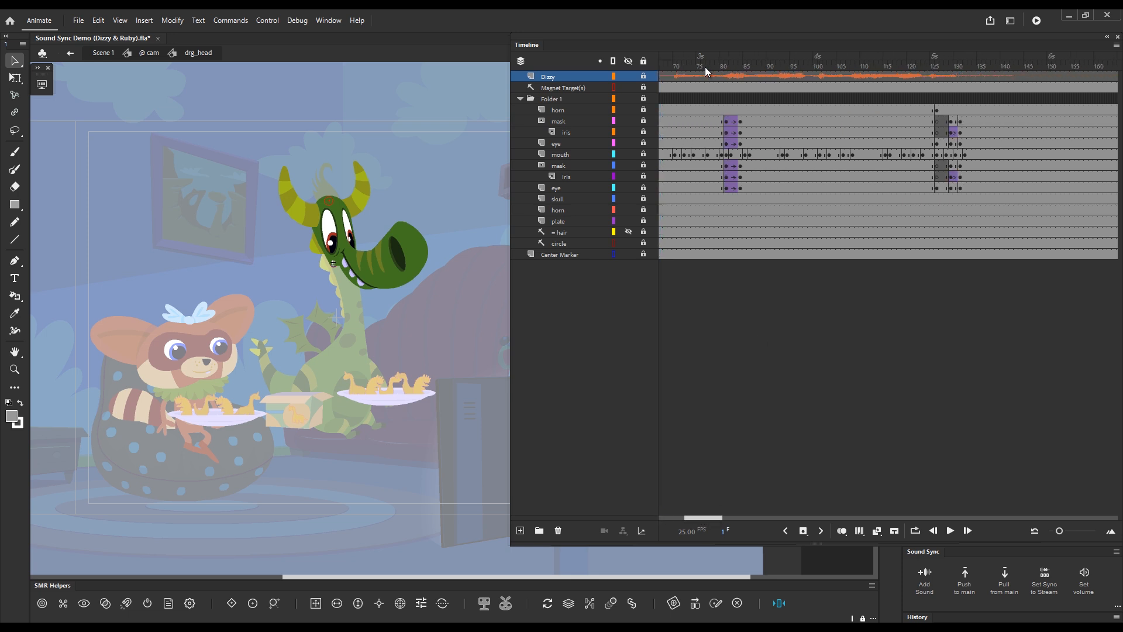
{"action": "left_click_drag", "start_coordinate": [721, 67], "coordinate": [1027, 90]}
- Return to the cam symbol and open the head symbol from folder R for editing
{"action": "left_click", "coordinate": [149, 53]}
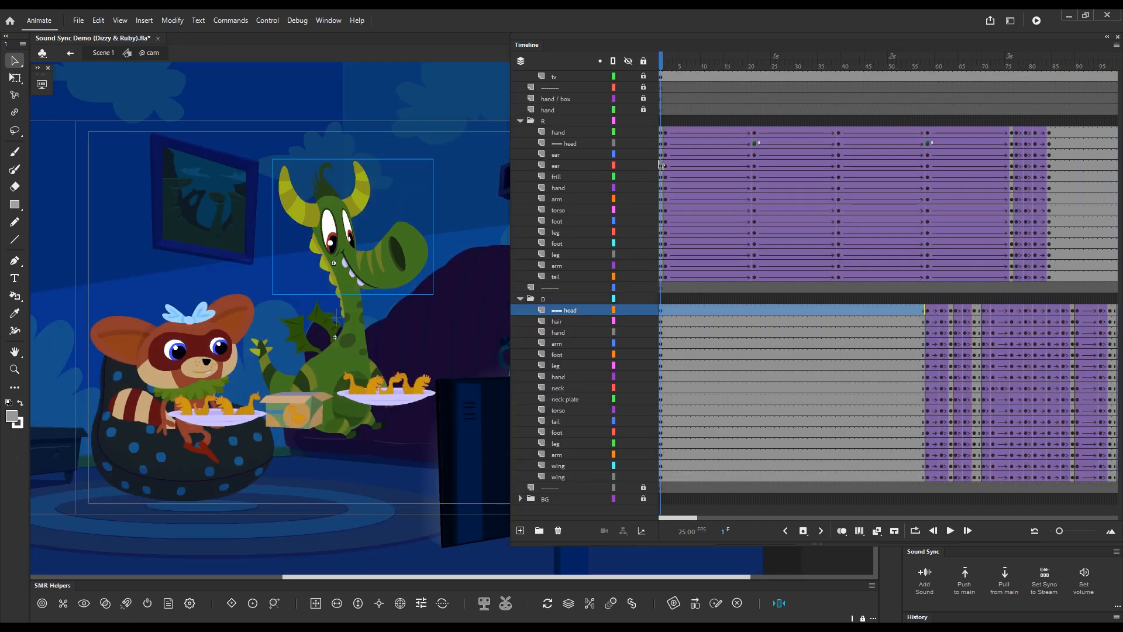
{"action": "left_click", "coordinate": [663, 144]}
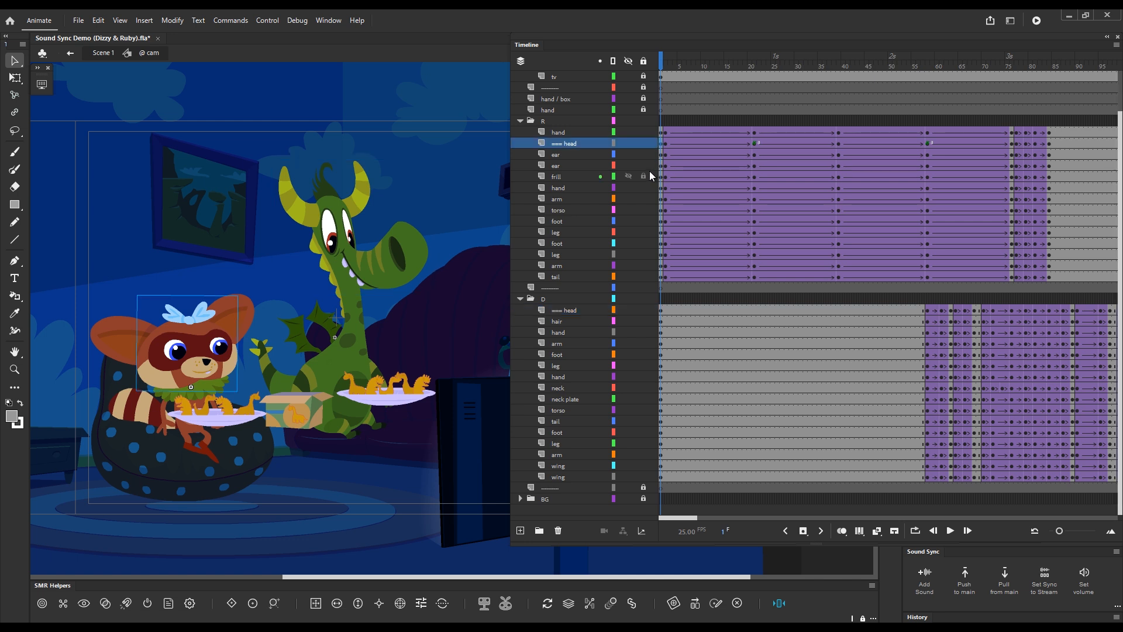
{"action": "key", "text": "F2"}
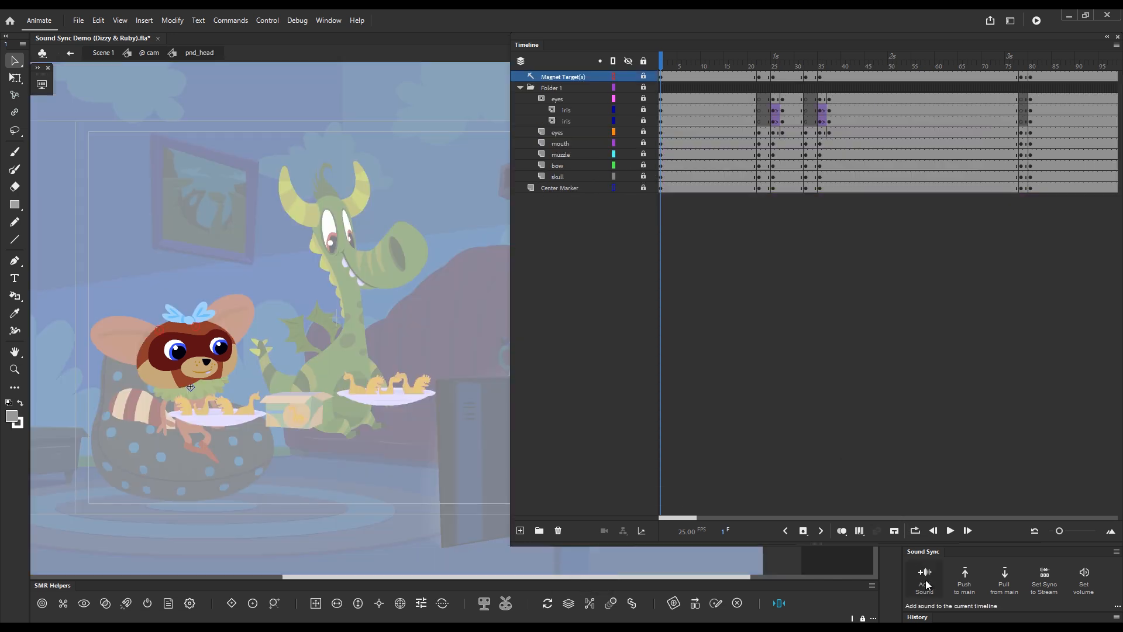
- Insert the Ruby sound layer into the pnd_head timeline and play back the lip sync along its waveform
{"action": "left_click", "coordinate": [925, 579]}
{"action": "left_click", "coordinate": [459, 358]}
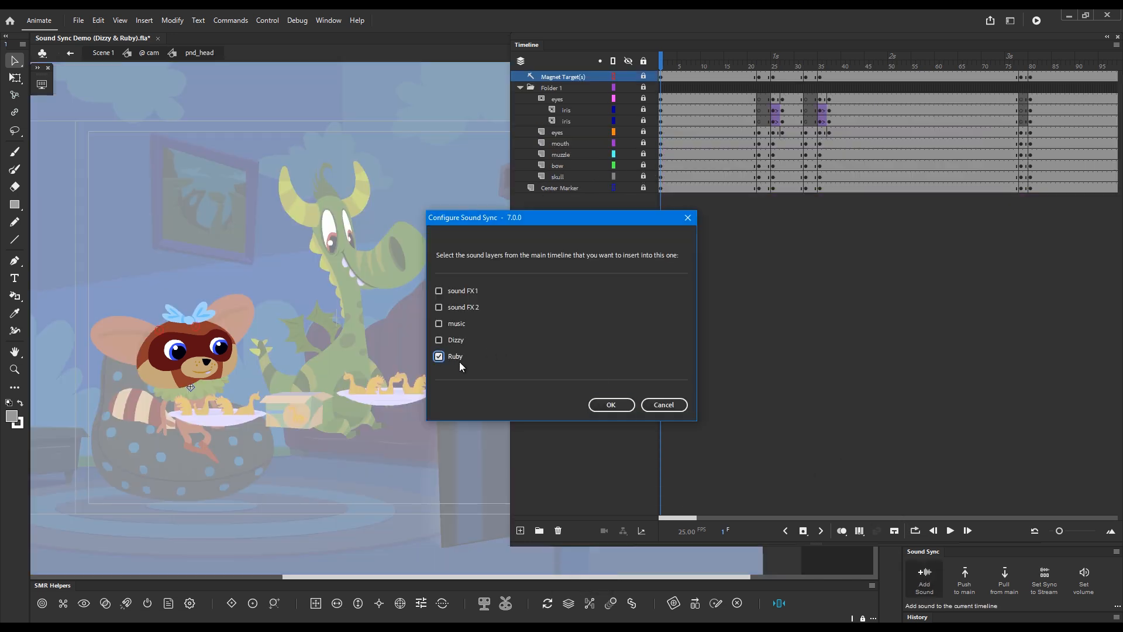
{"action": "left_click", "coordinate": [619, 407]}
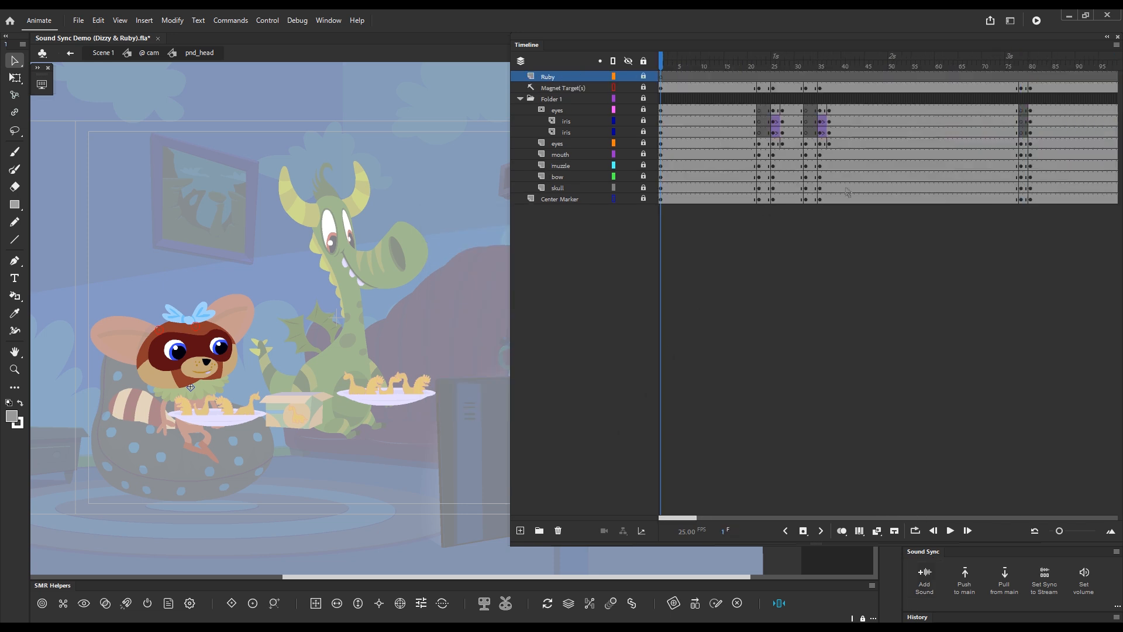
{"action": "left_click_drag", "start_coordinate": [689, 518], "coordinate": [738, 515]}
{"action": "left_click_drag", "start_coordinate": [770, 63], "coordinate": [792, 35]}
{"action": "key", "text": "Return"}
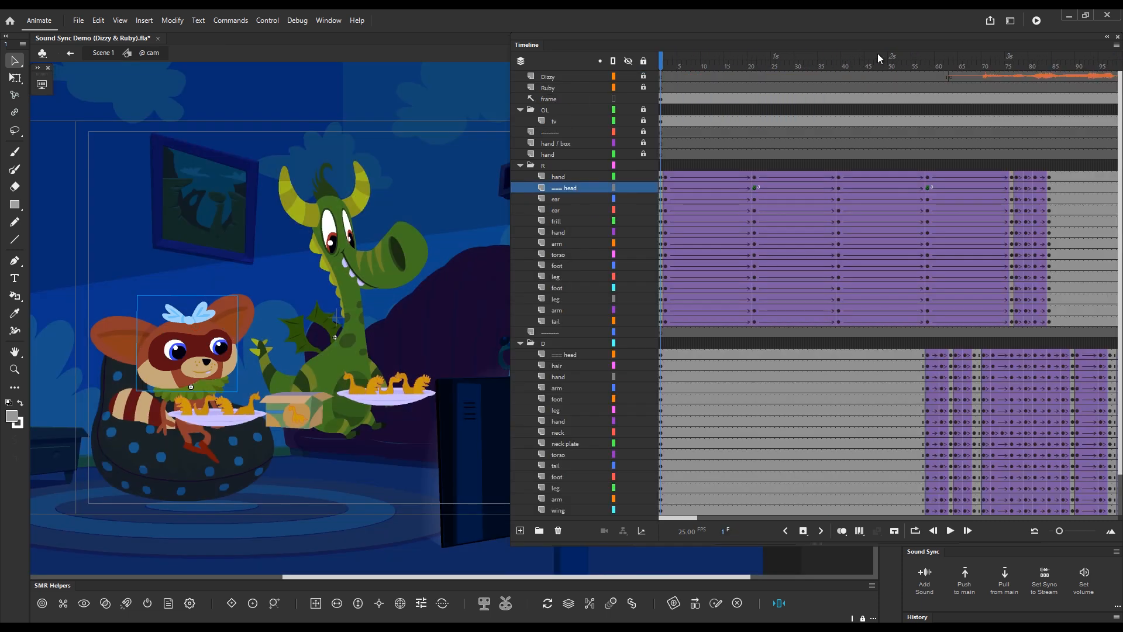
- Select frame 214 of the head layer in folder R of the cam timeline and open its head symbol
{"action": "left_click_drag", "start_coordinate": [931, 67], "coordinate": [998, 65]}
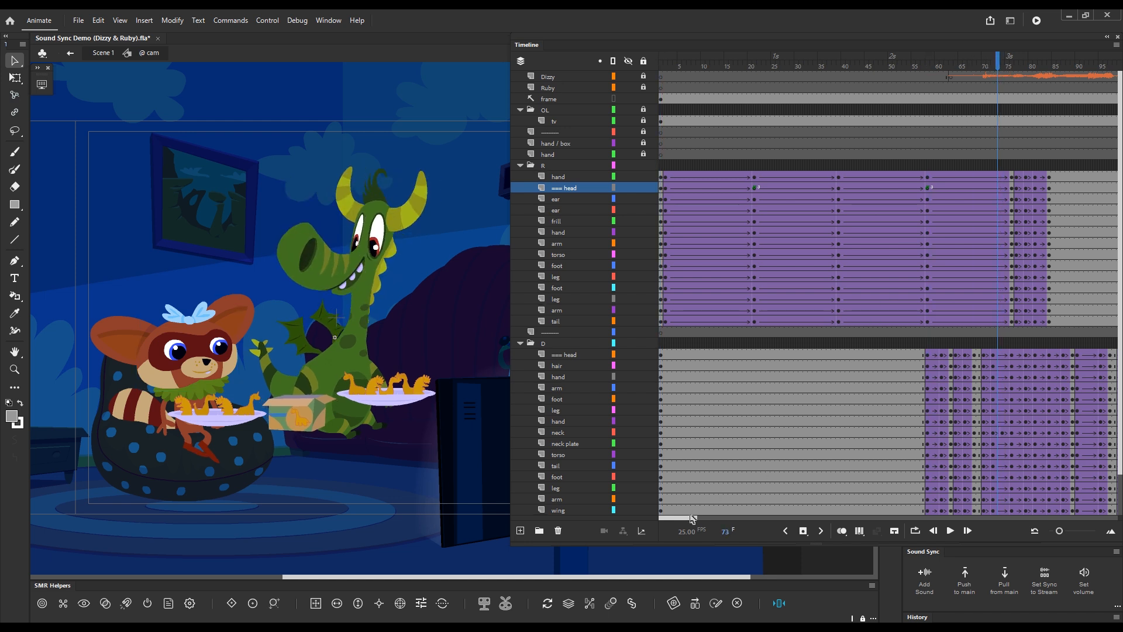
{"action": "left_click_drag", "start_coordinate": [692, 518], "coordinate": [761, 522]}
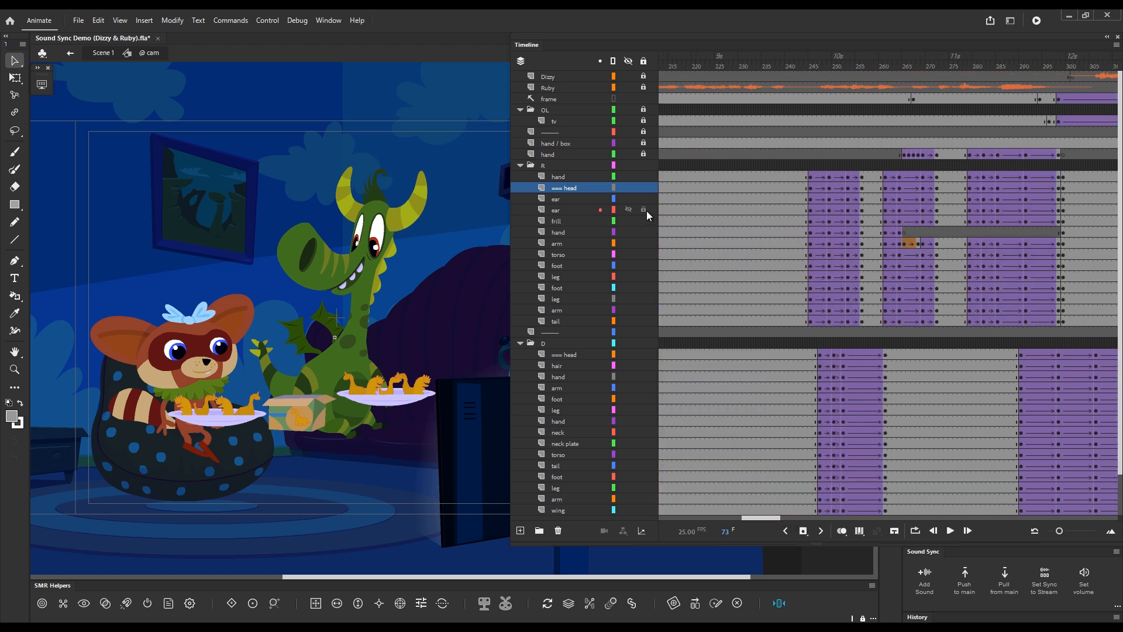
{"action": "left_click", "coordinate": [667, 193]}
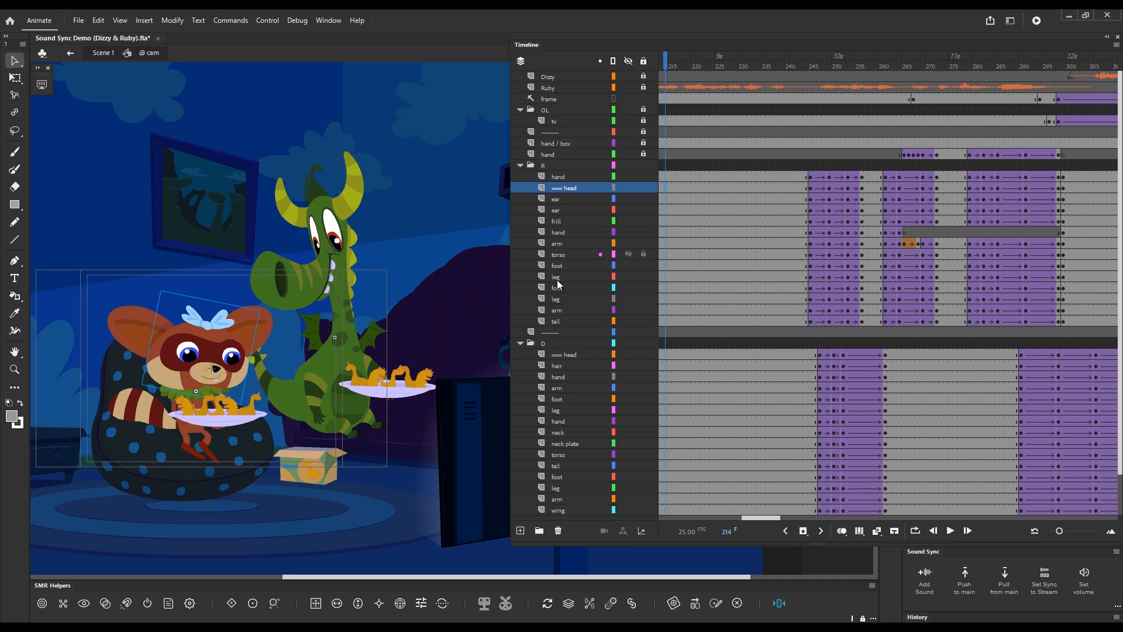
{"action": "key", "text": "F2"}
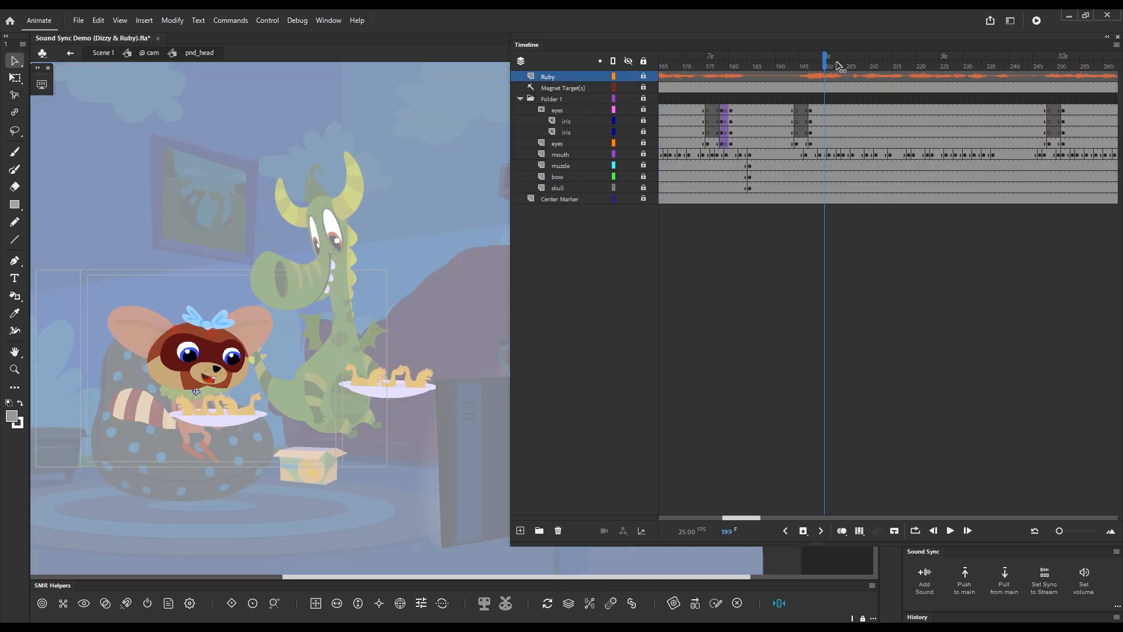
- Convert the Ruby layer's frames from about 190 to 213 in pnd_head to blank keyframes and scrub across that range
{"action": "left_click_drag", "start_coordinate": [837, 62], "coordinate": [887, 82]}
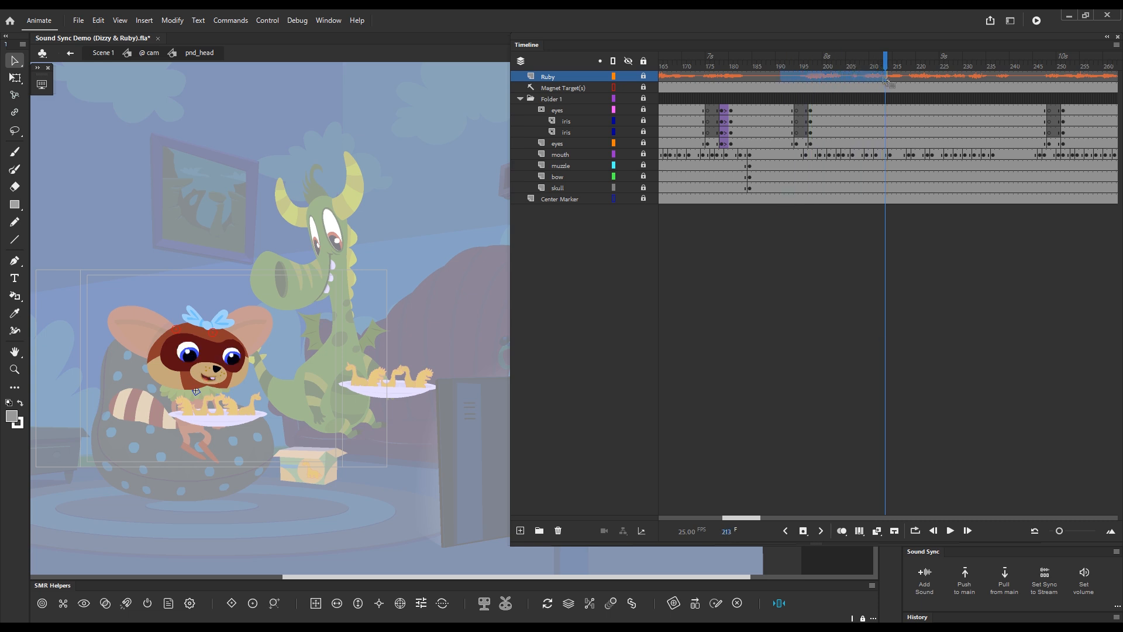
{"action": "key", "text": "BackSpace"}
{"action": "left_click", "coordinate": [765, 62]}
{"action": "left_click_drag", "start_coordinate": [768, 63], "coordinate": [901, 64]}
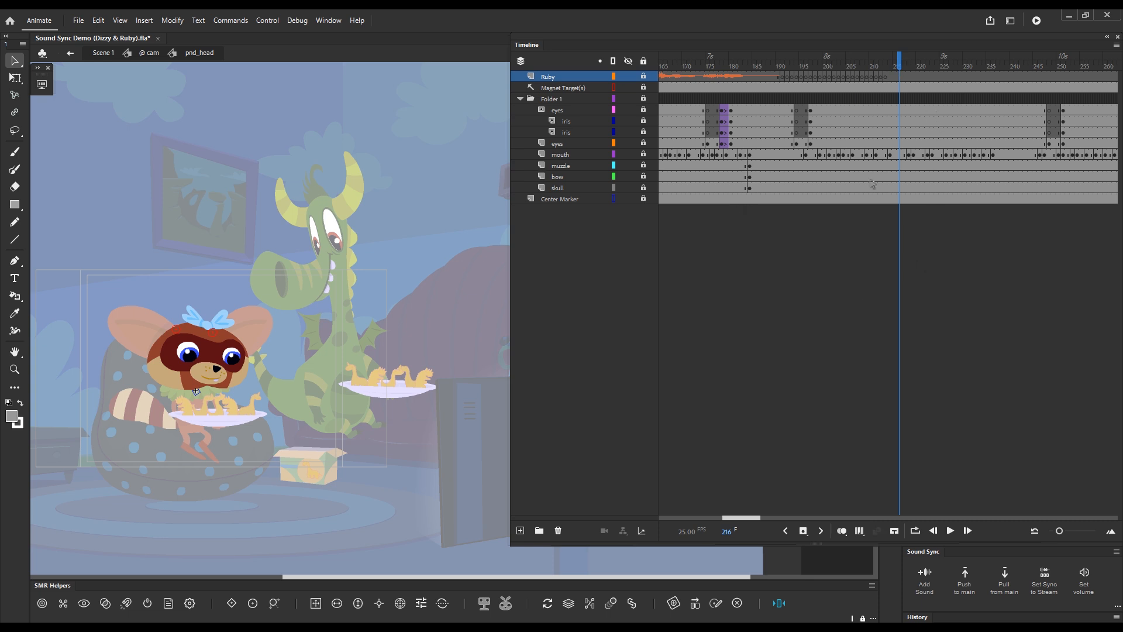
{"action": "left_click", "coordinate": [848, 64]}
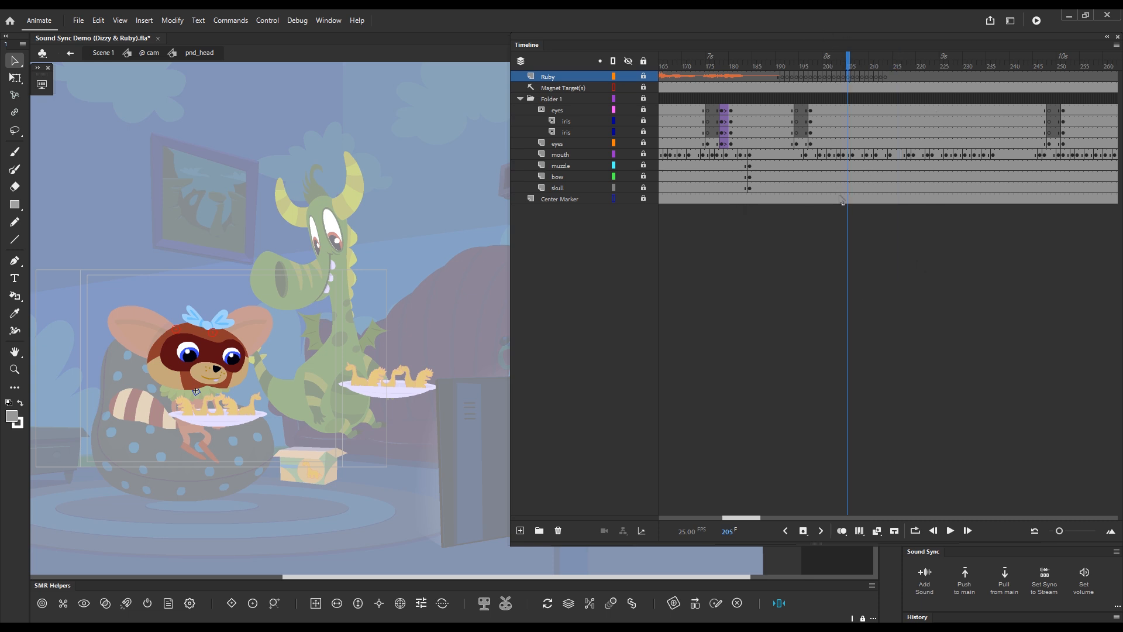
- Push the edited Ruby sound layer to the main timeline and check it there in a temporary duplicate document window
{"action": "left_click", "coordinate": [971, 587]}
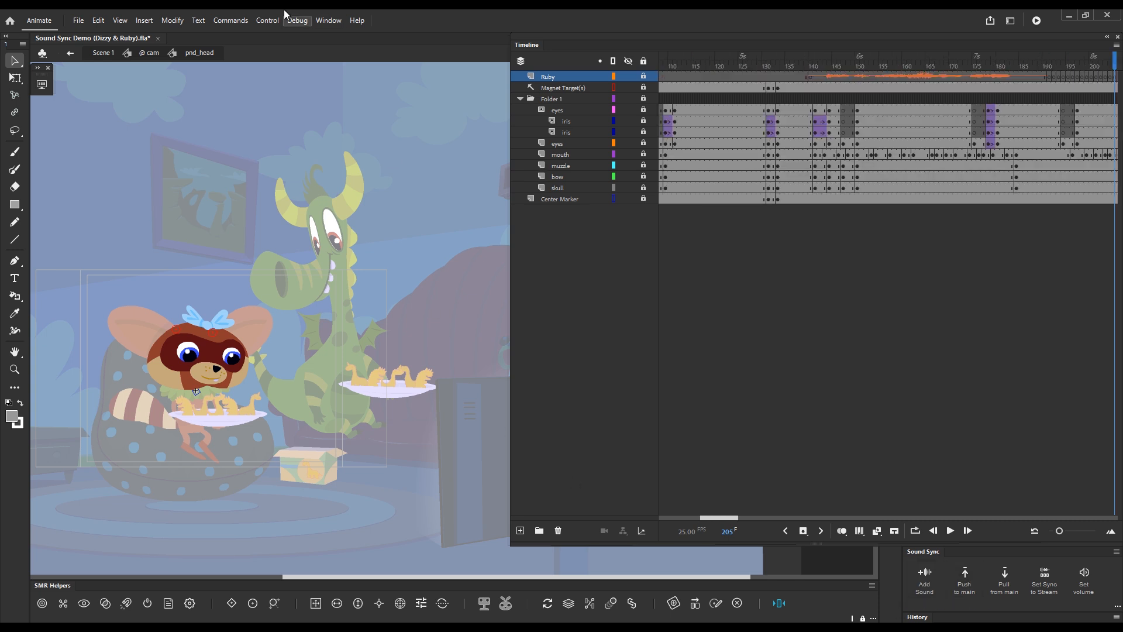
{"action": "left_click", "coordinate": [323, 22]}
{"action": "left_click", "coordinate": [329, 33]}
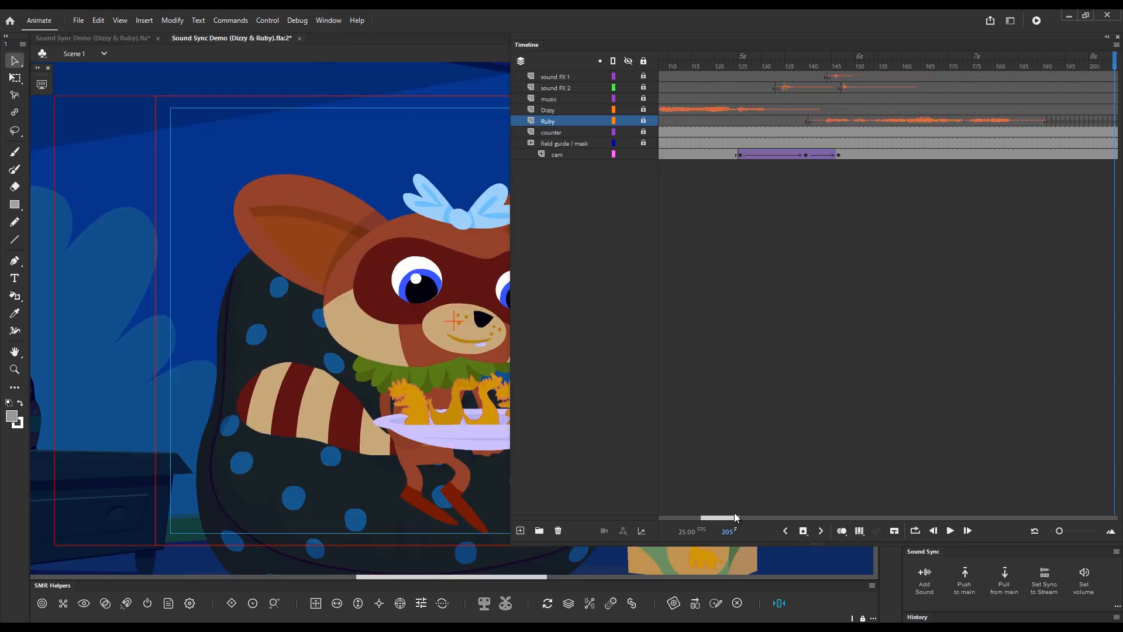
{"action": "left_click_drag", "start_coordinate": [720, 518], "coordinate": [731, 518]}
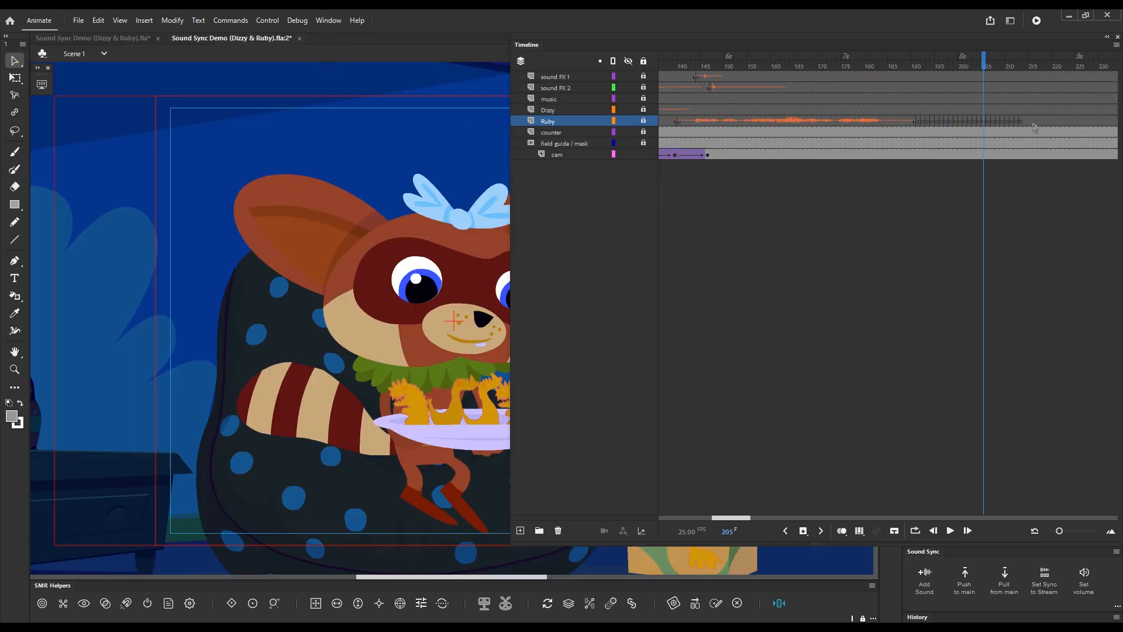
{"action": "left_click", "coordinate": [299, 39]}
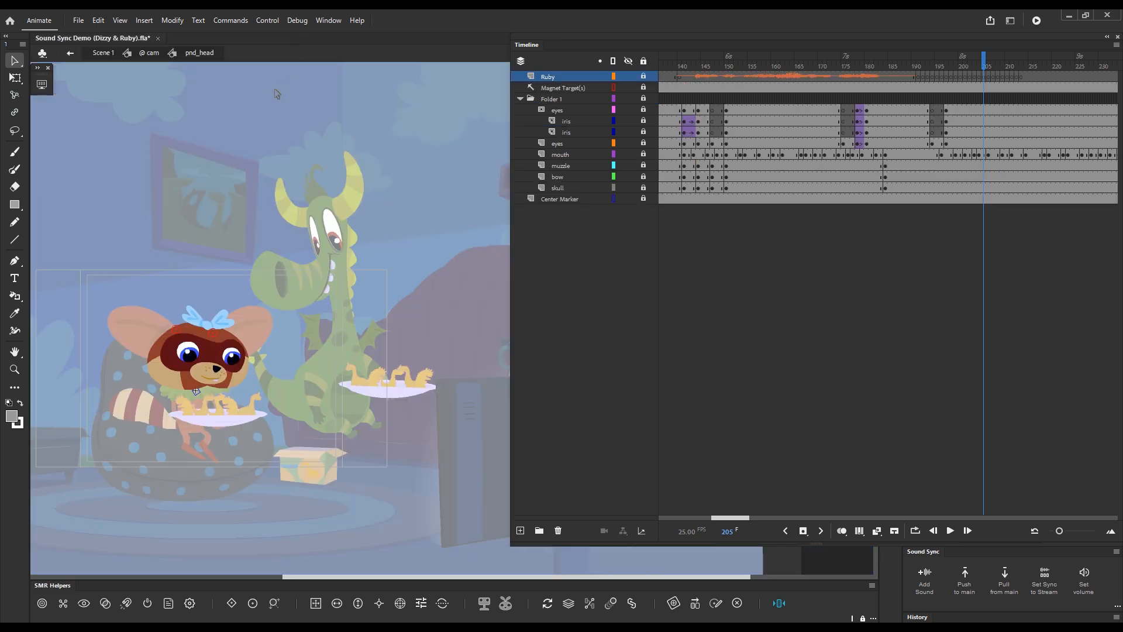
- Return to the cam symbol, pull the Ruby layer from the main timeline, and scrub over its blank keyframes
{"action": "left_click", "coordinate": [154, 54]}
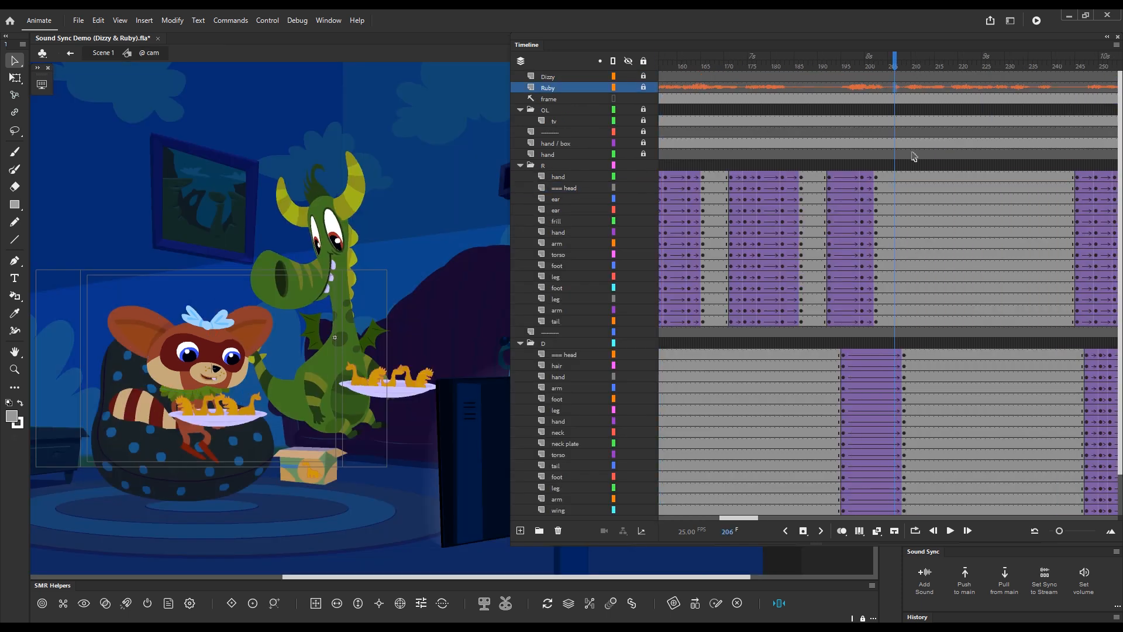
{"action": "left_click", "coordinate": [1003, 587]}
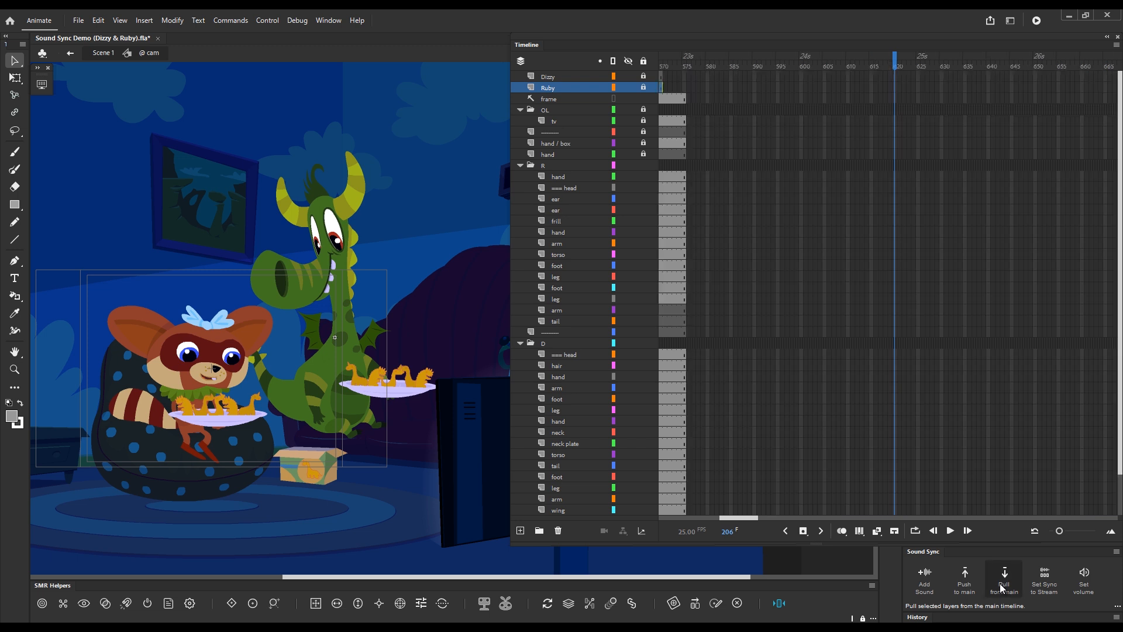
{"action": "key", "text": "ctrl+z"}
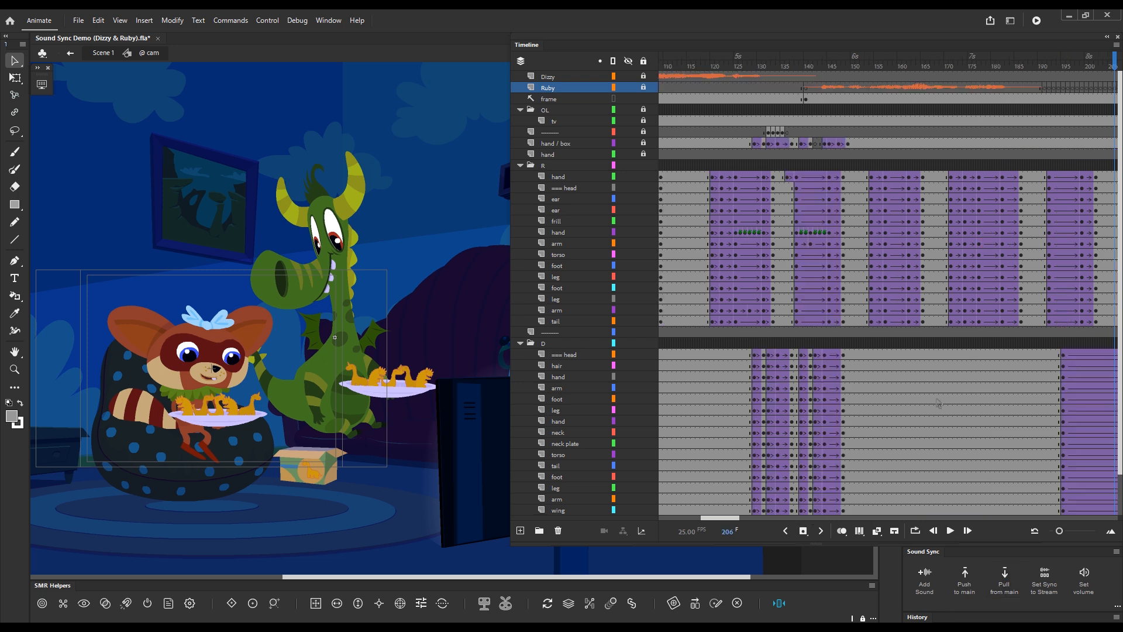
{"action": "scroll", "coordinate": [1017, 251], "scroll_direction": "right", "scroll_amount": 3}
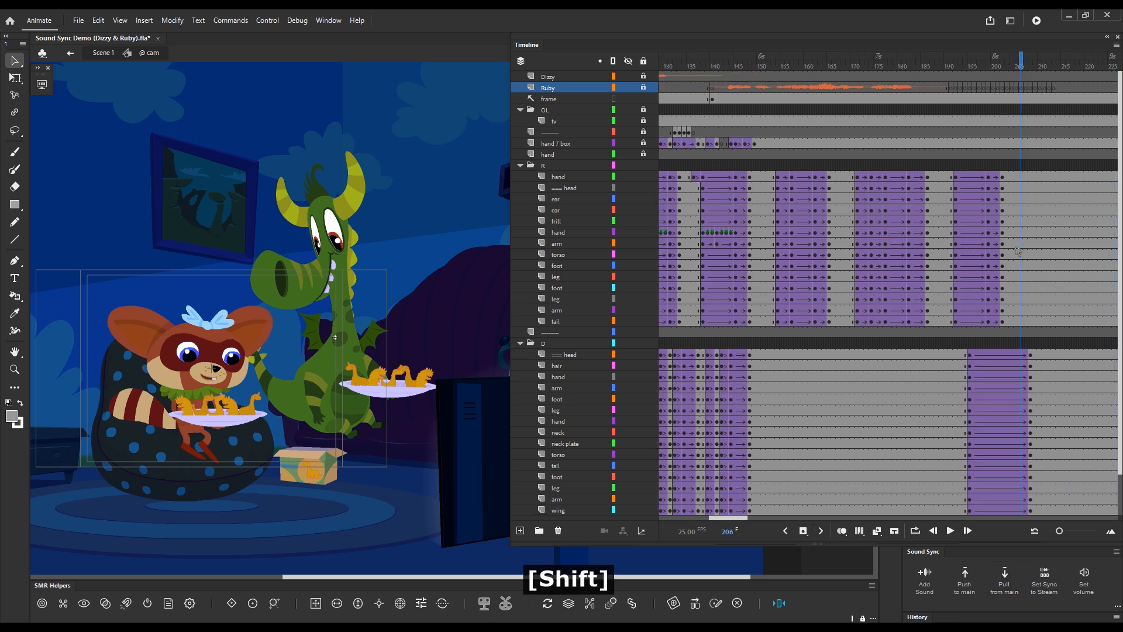
{"action": "left_click_drag", "start_coordinate": [1022, 64], "coordinate": [1051, 68]}
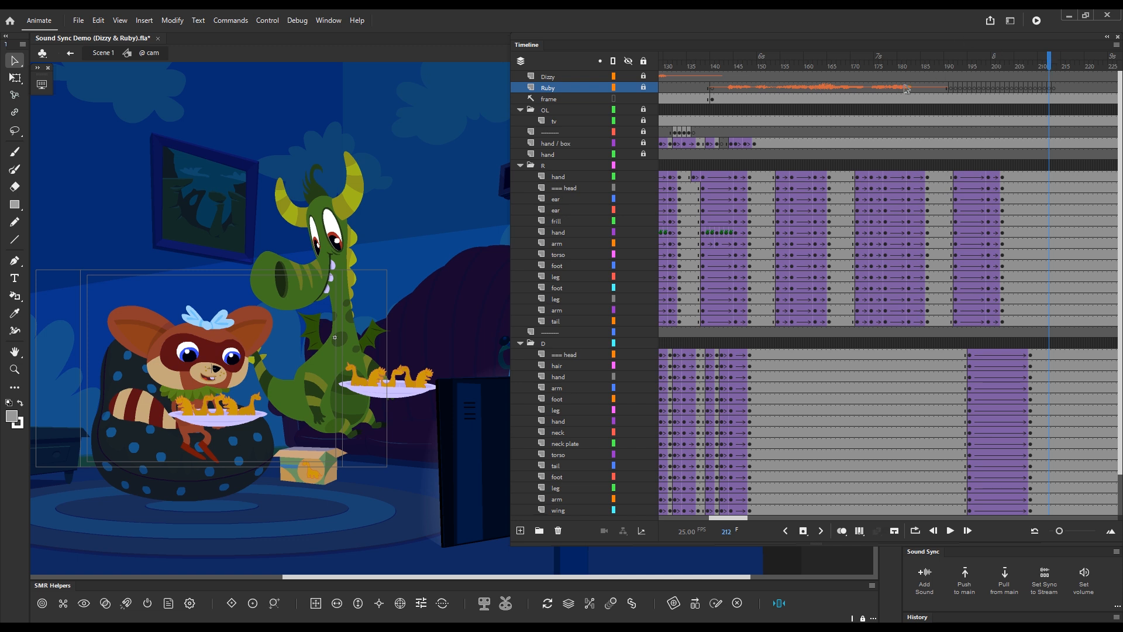
- Clear the run of blank keyframes from the cam symbol's Ruby layer and push the layer to the main timeline
{"action": "left_click_drag", "start_coordinate": [952, 89], "coordinate": [1045, 90]}
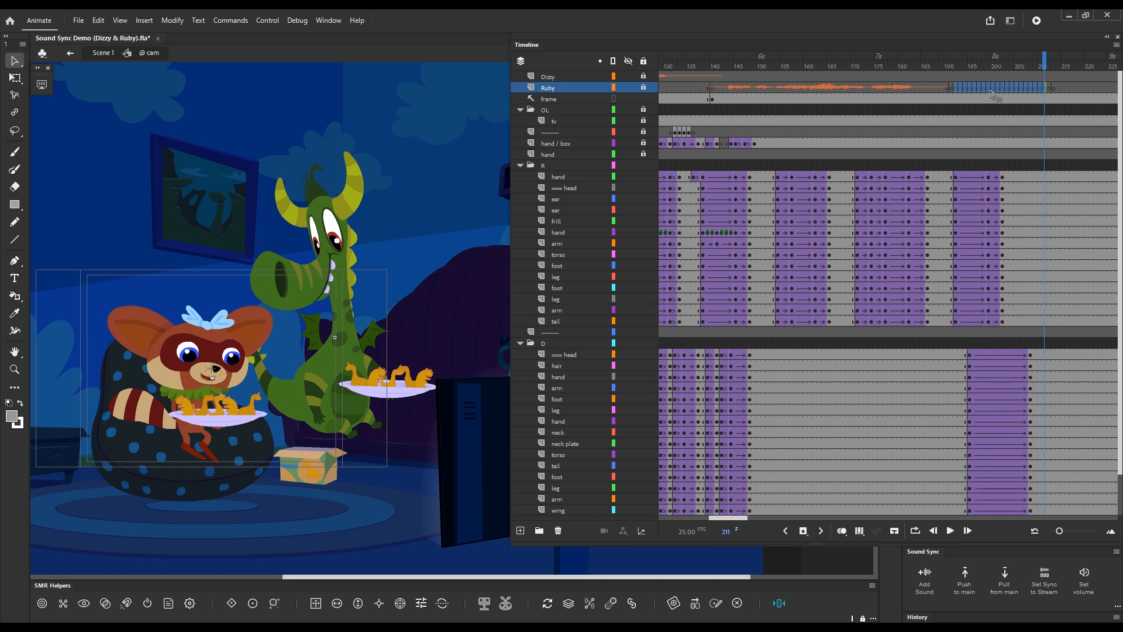
{"action": "left_click_drag", "start_coordinate": [951, 89], "coordinate": [1049, 95]}
{"action": "key", "text": "shift"}
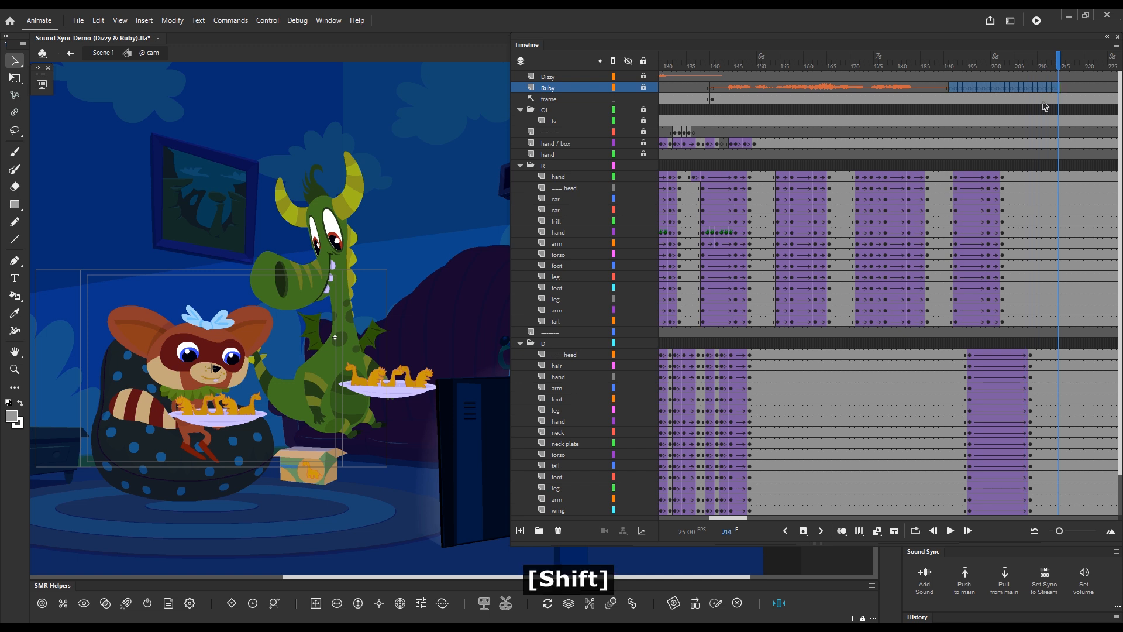
{"action": "key", "text": "shift+x"}
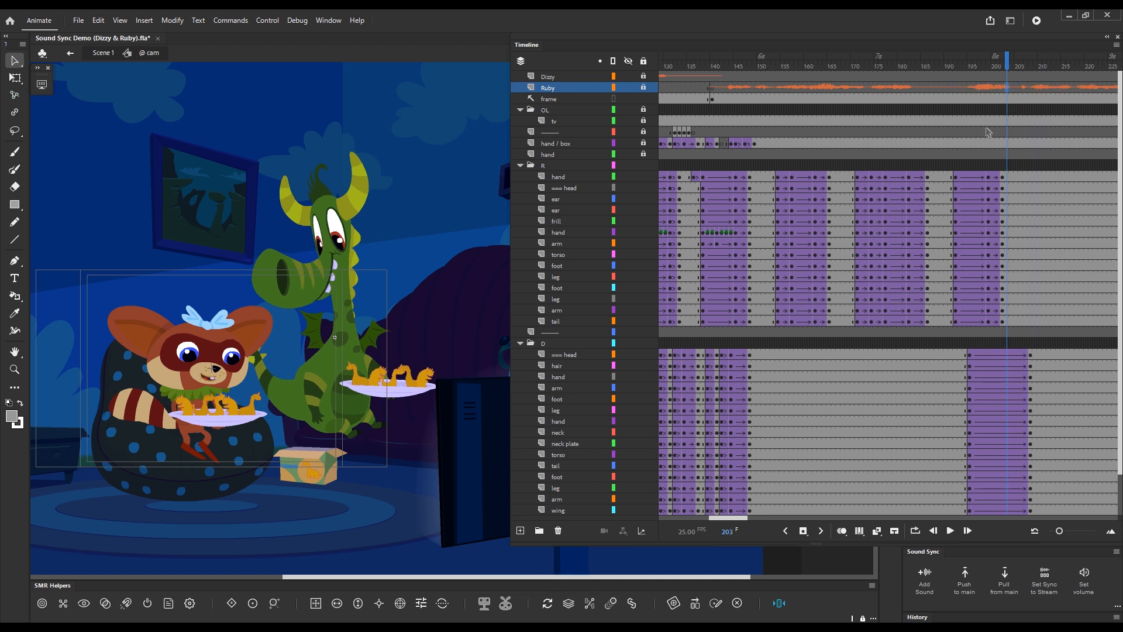
{"action": "left_click", "coordinate": [964, 588]}
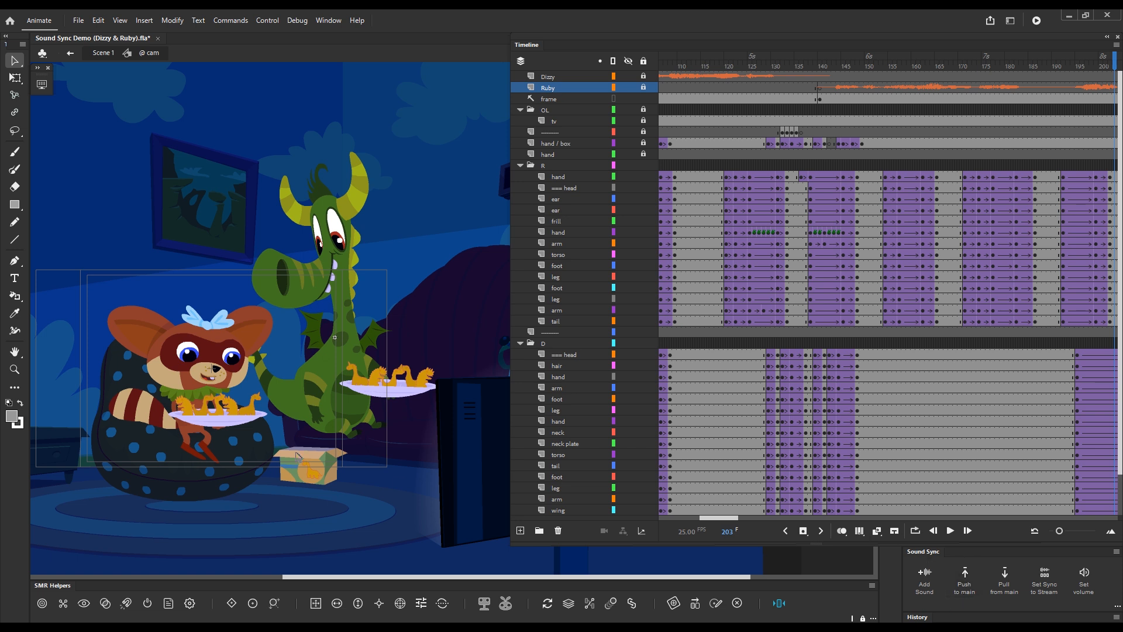
- Open Ruby's head symbol for editing and pull the Ruby sound layer into it from the main timeline
{"action": "double_click", "coordinate": [217, 358]}
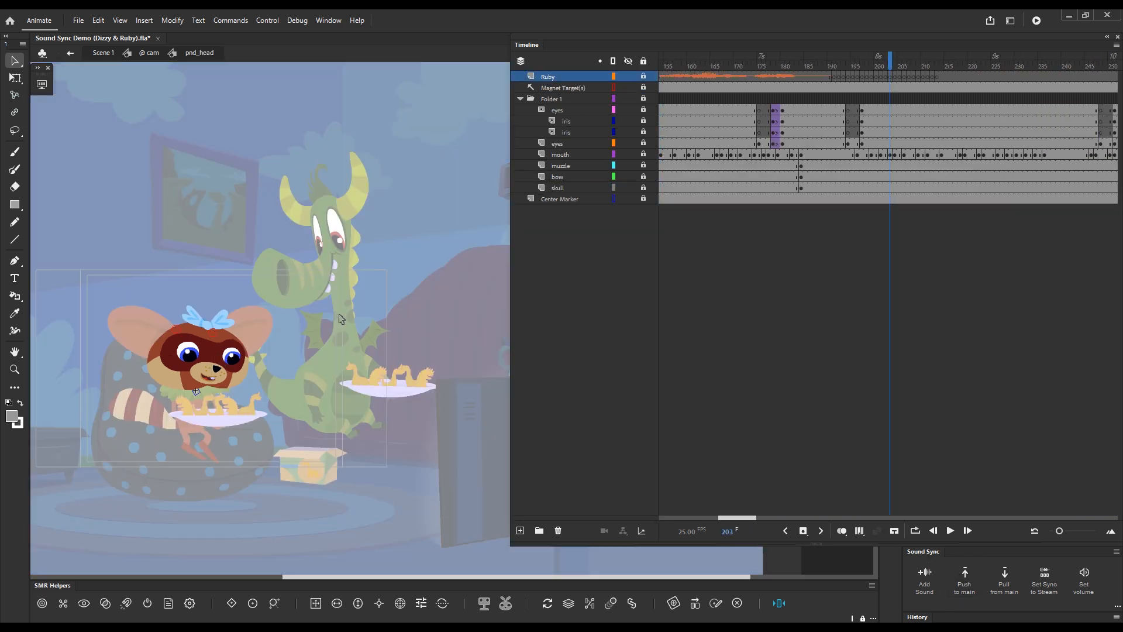
{"action": "left_click", "coordinate": [880, 82]}
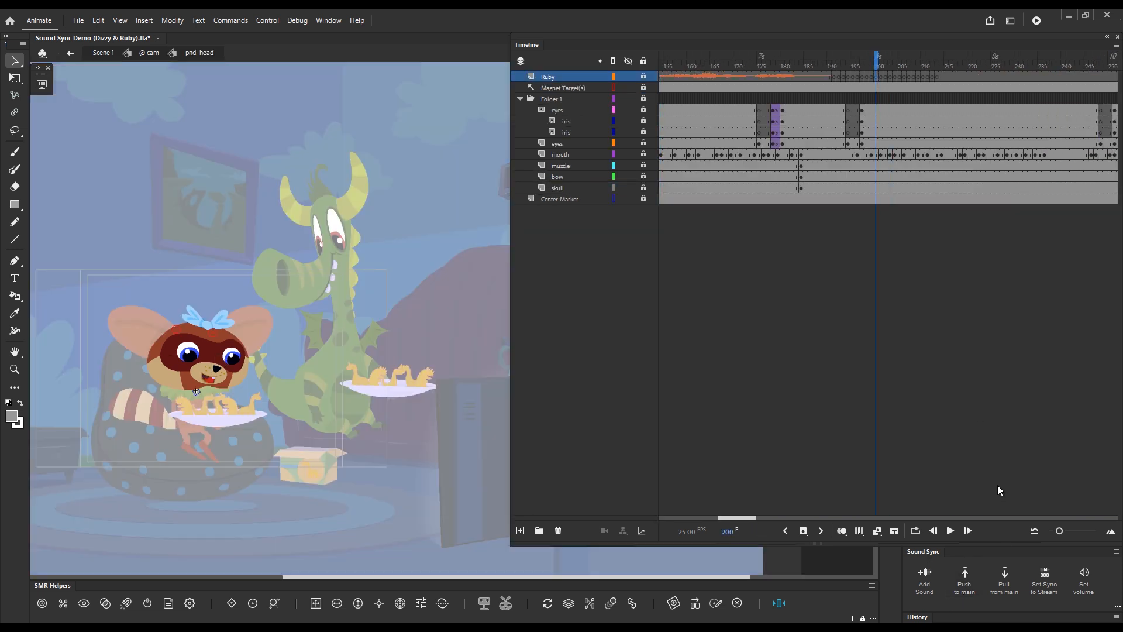
{"action": "left_click", "coordinate": [1003, 579]}
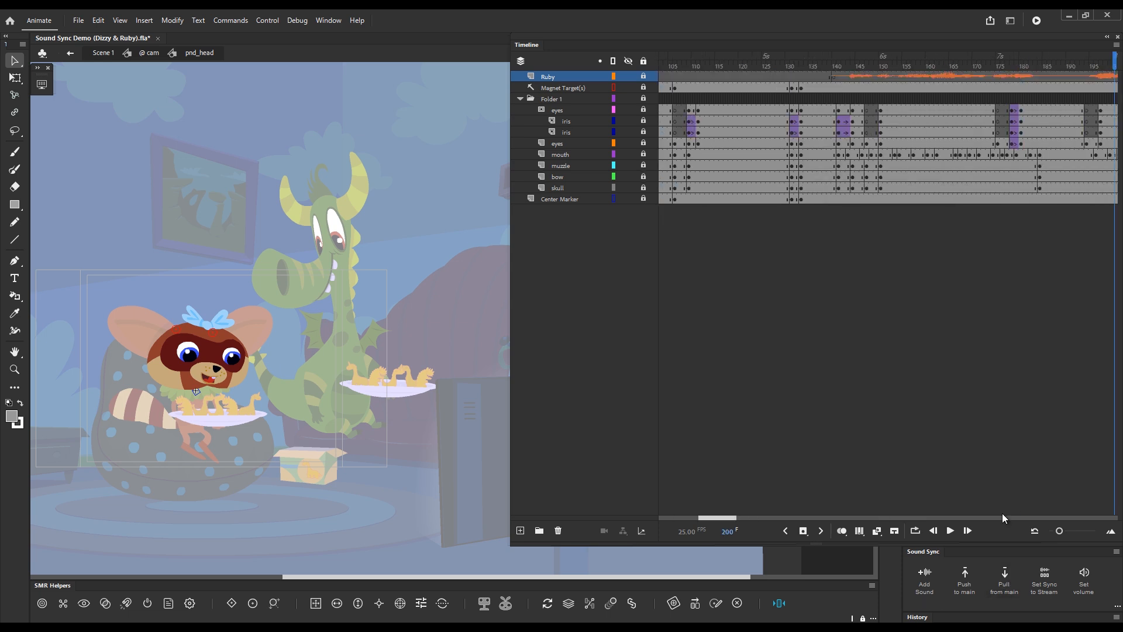
{"action": "left_click_drag", "start_coordinate": [731, 517], "coordinate": [753, 522]}
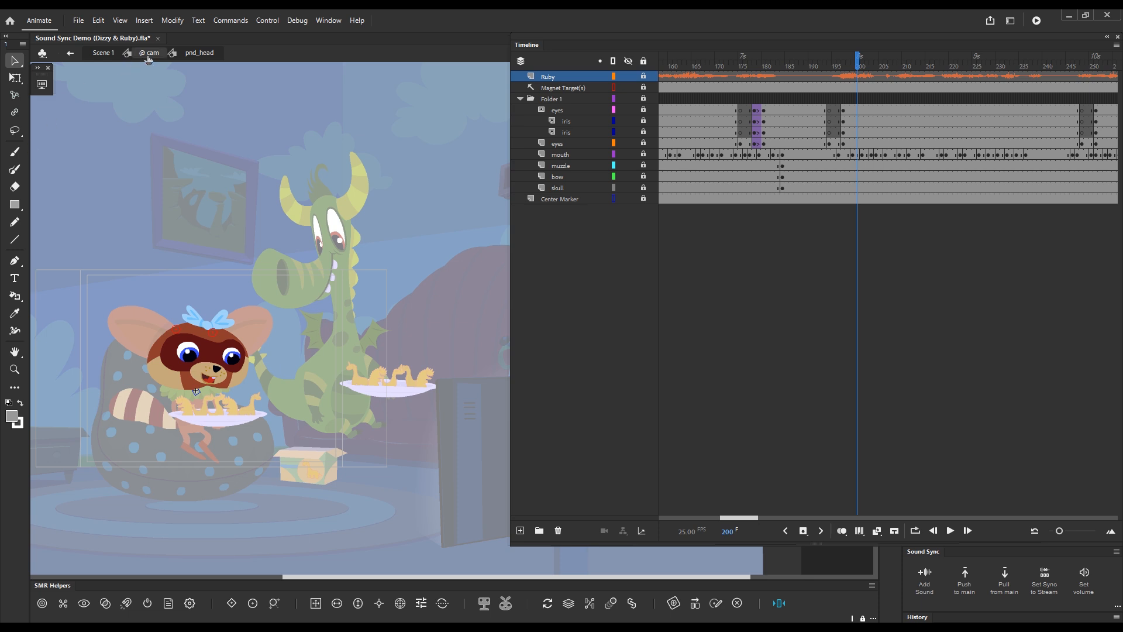
- Resize the floating timeline to uncover the frame's sound properties and inspect the Ruby sound's volume envelope at frame 189
{"action": "left_click_drag", "start_coordinate": [511, 546], "coordinate": [74, 253]}
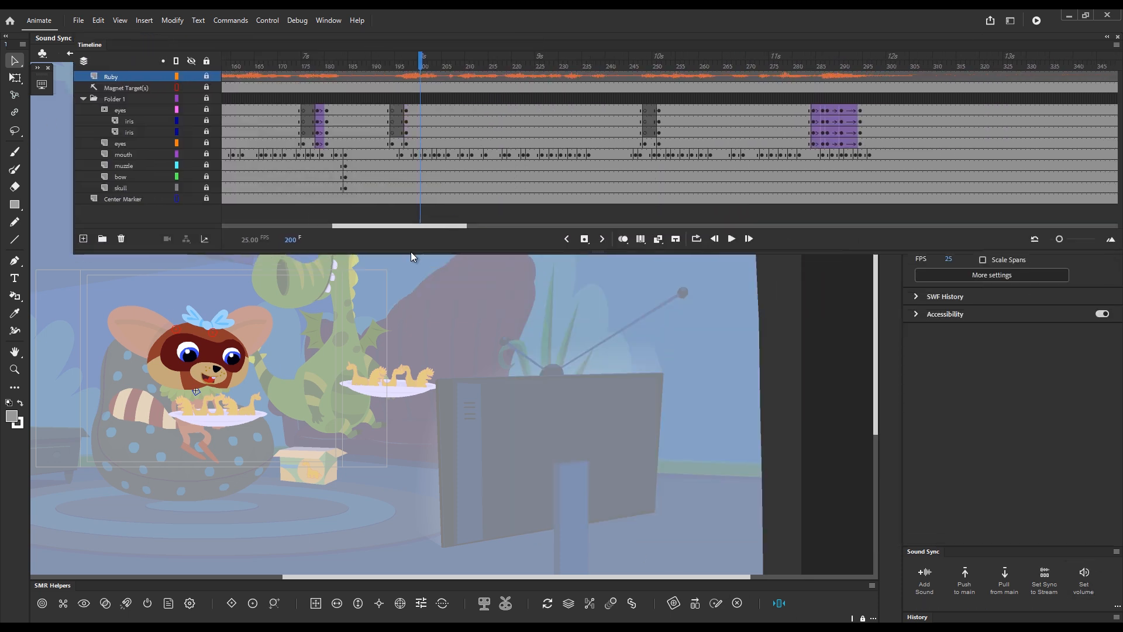
{"action": "left_click", "coordinate": [120, 78]}
{"action": "left_click", "coordinate": [369, 77]}
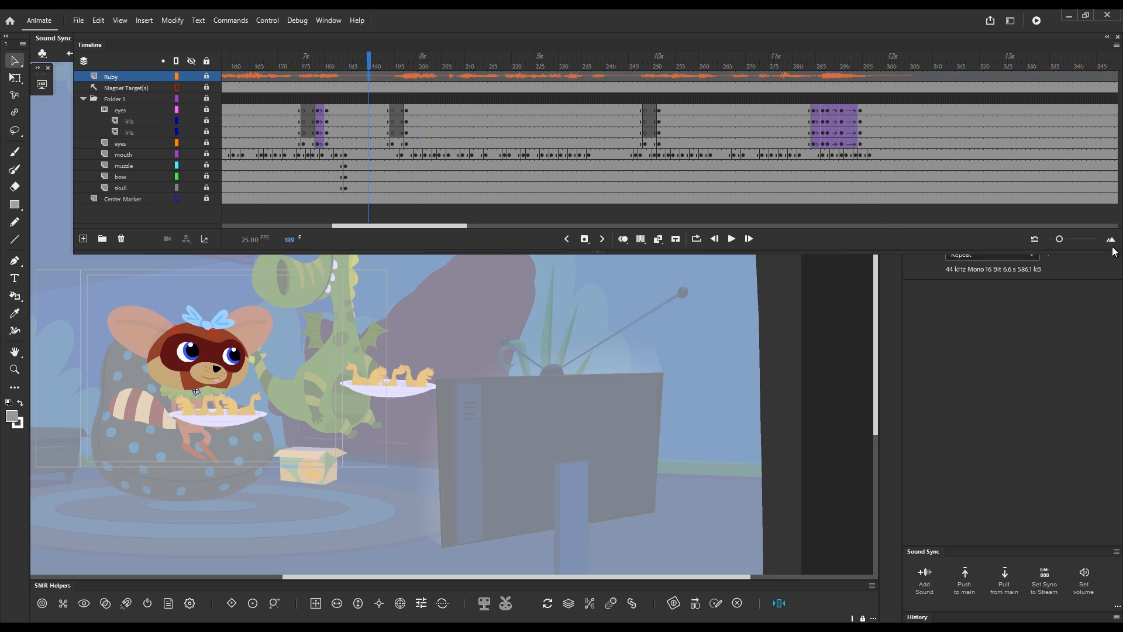
{"action": "left_click_drag", "start_coordinate": [1118, 252], "coordinate": [962, 253]}
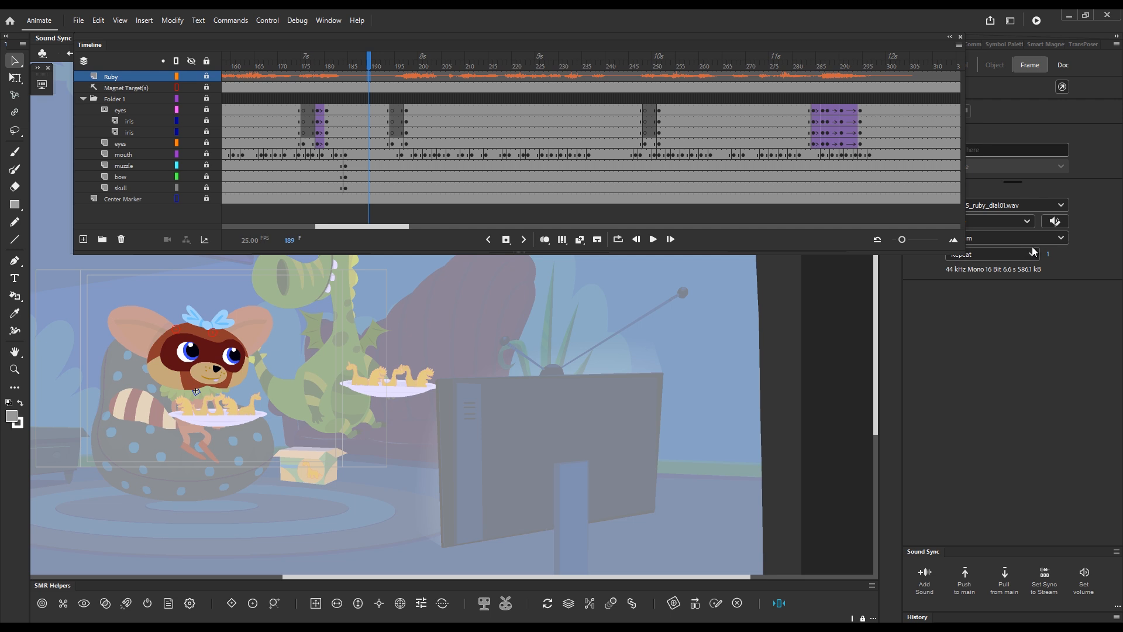
{"action": "left_click", "coordinate": [1055, 221]}
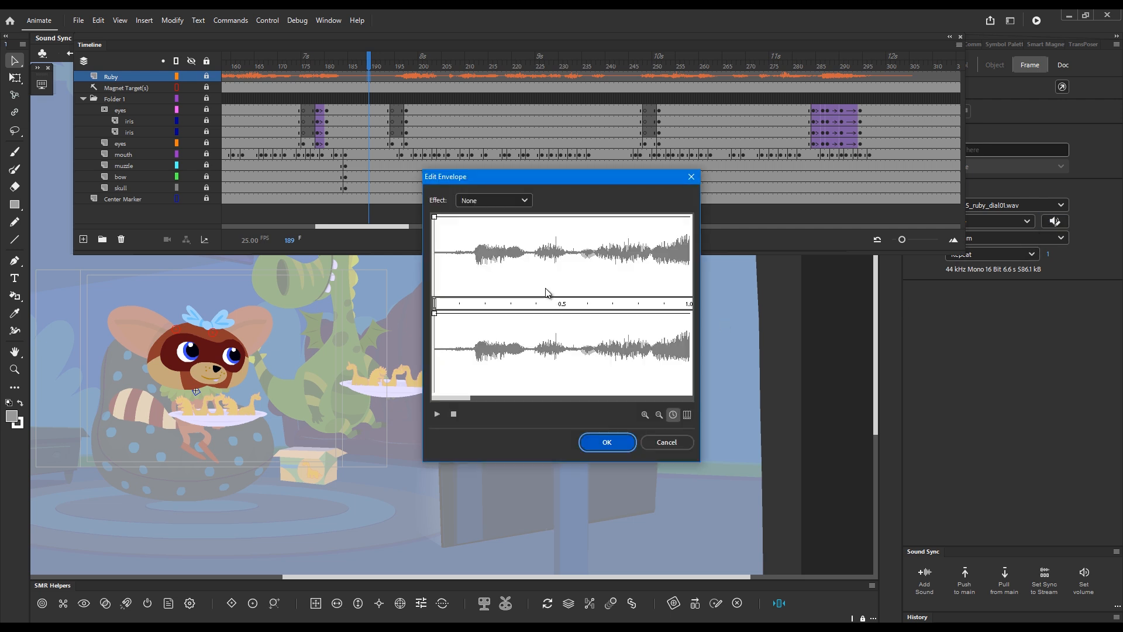
{"action": "left_click", "coordinate": [661, 442]}
- Set the volume of the whole Ruby sound layer to 50 and inspect its sound envelope
{"action": "left_click", "coordinate": [95, 79]}
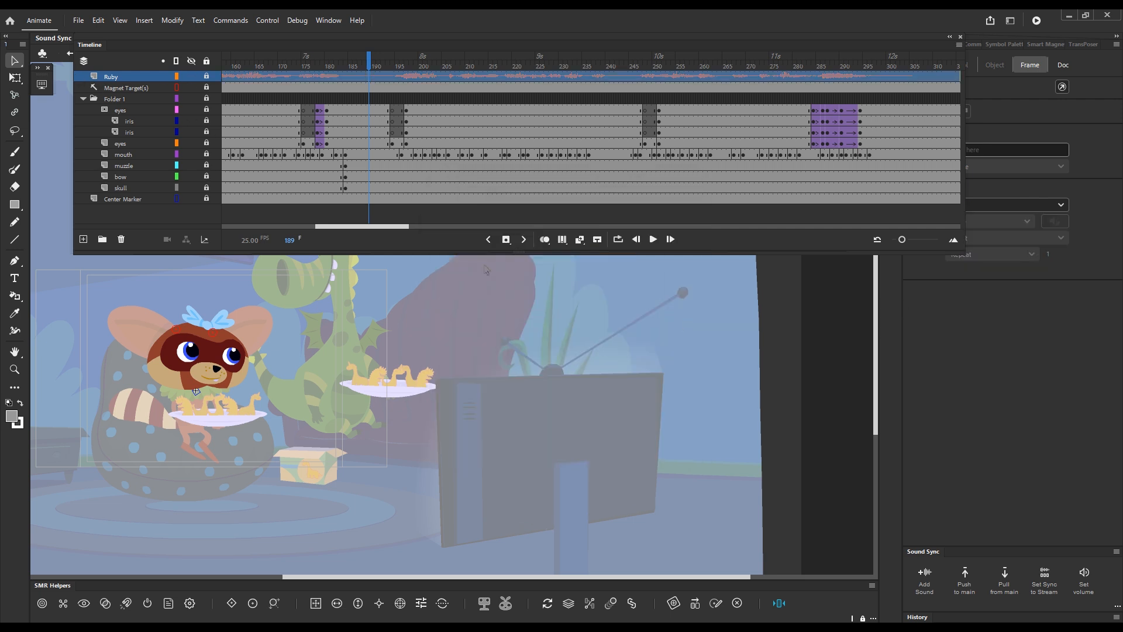
{"action": "left_click", "coordinate": [1075, 577]}
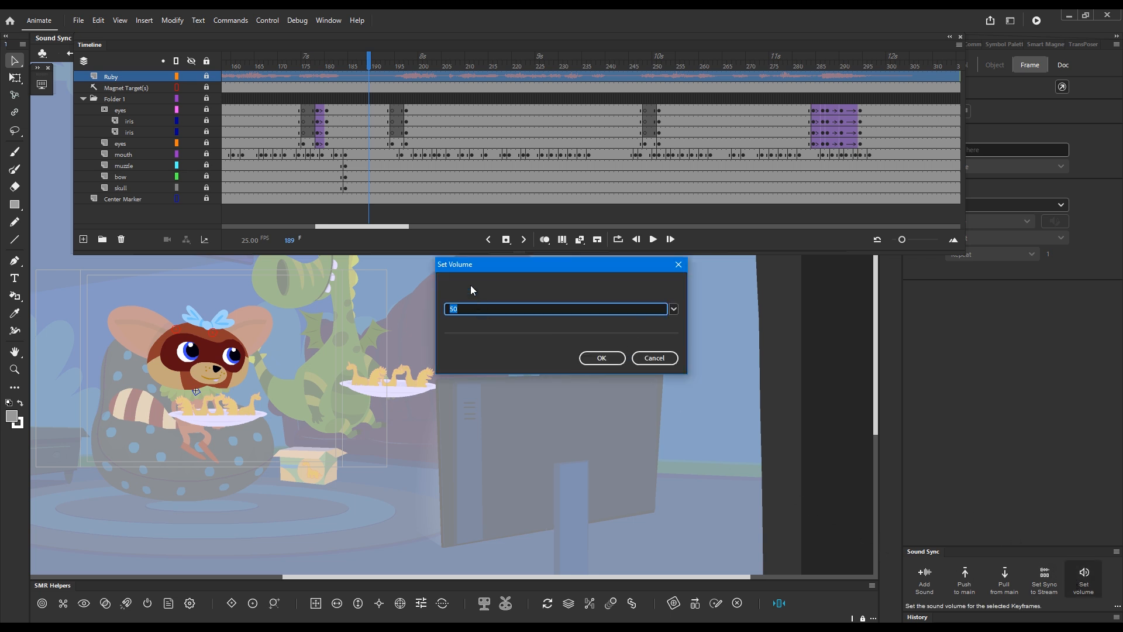
{"action": "left_click", "coordinate": [673, 310]}
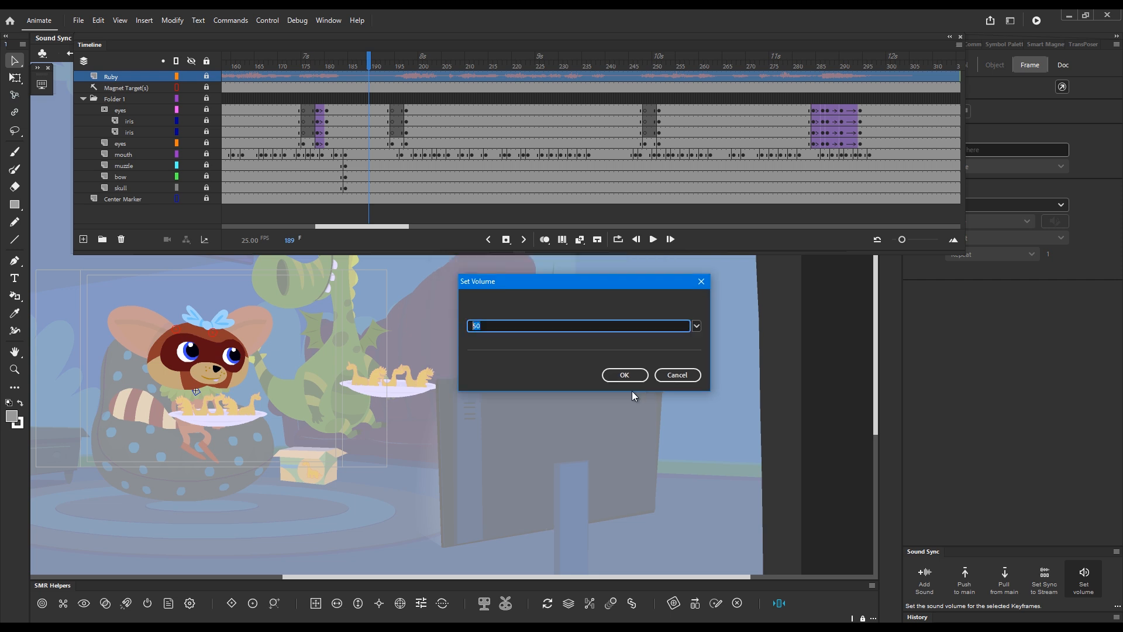
{"action": "left_click", "coordinate": [614, 379]}
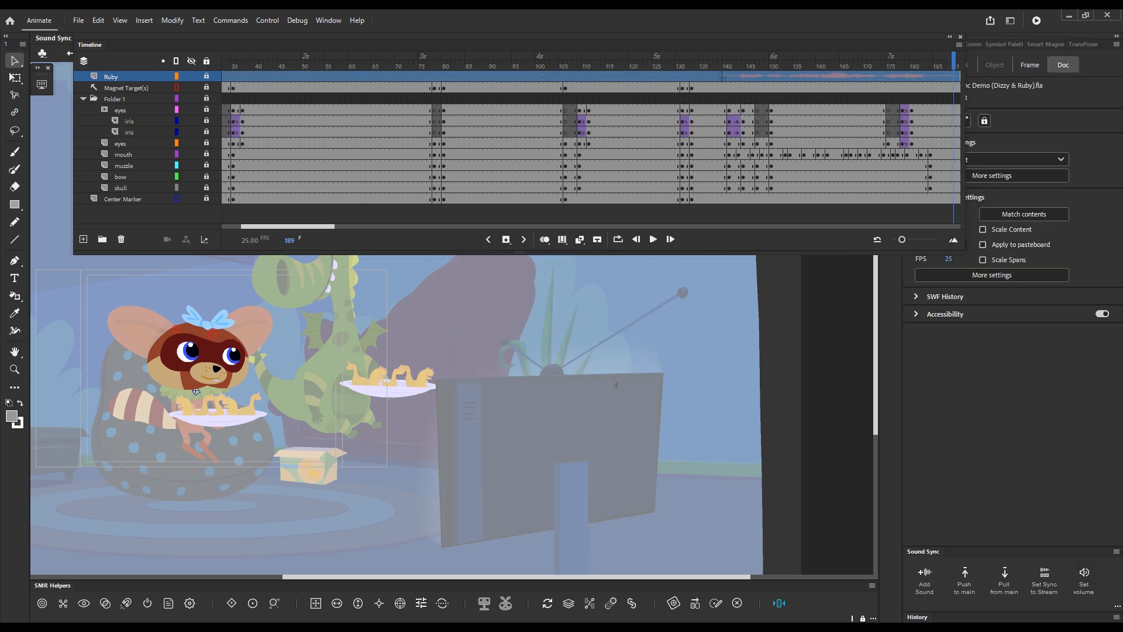
{"action": "left_click", "coordinate": [1055, 221]}
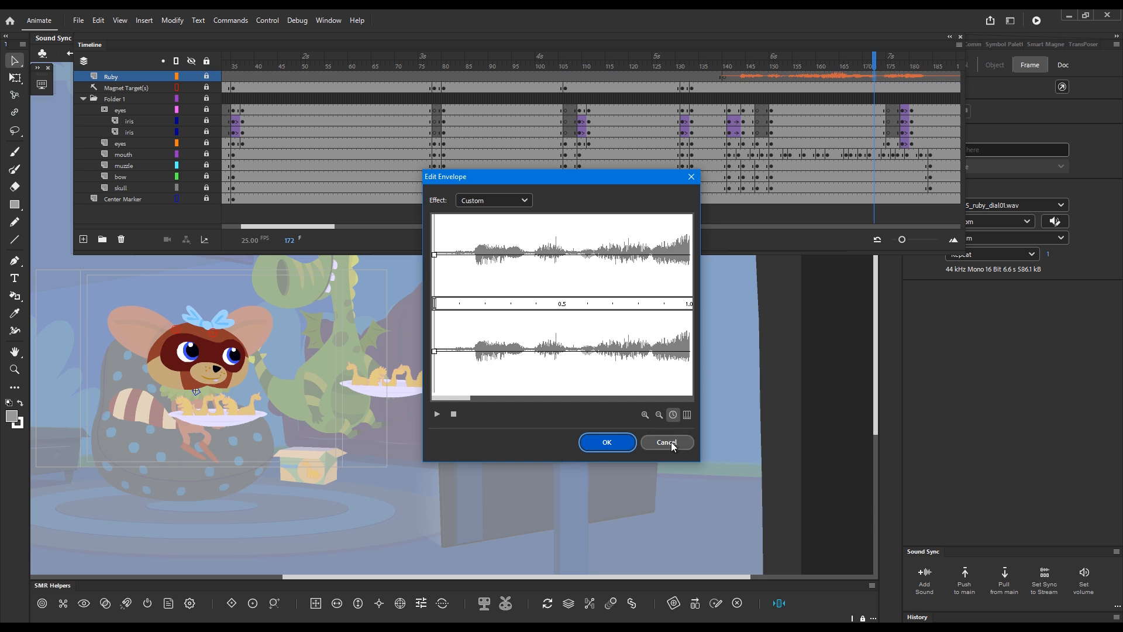
{"action": "left_click", "coordinate": [621, 450]}
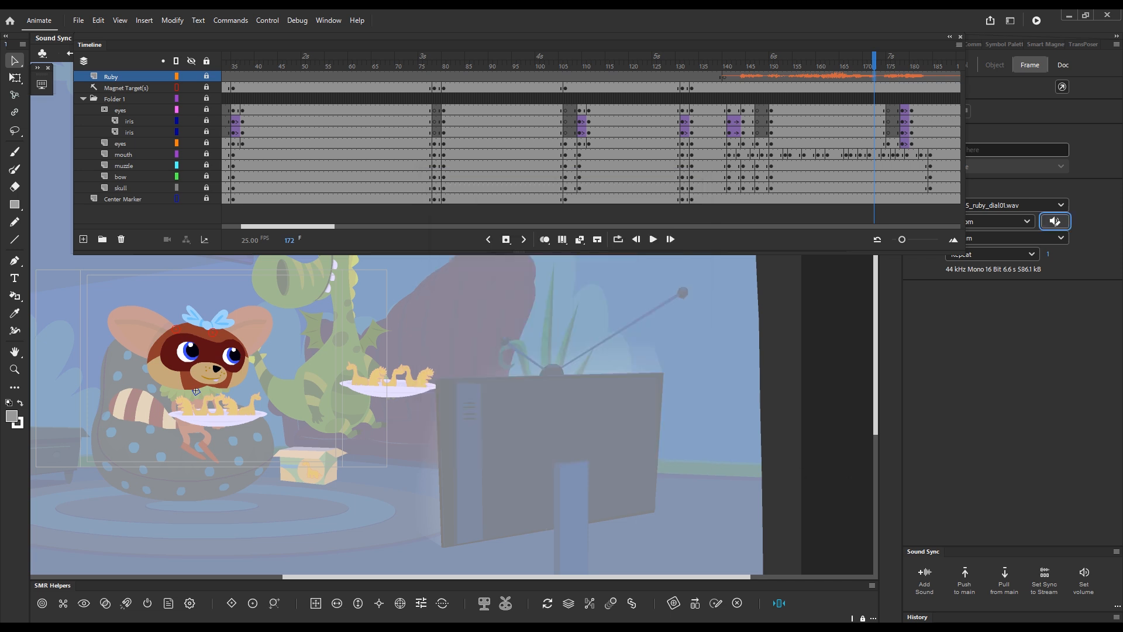
- Set the Ruby sound layer's volume to 100 and inspect its sound envelope
{"action": "left_click", "coordinate": [1084, 577]}
{"action": "type", "text": "100"}
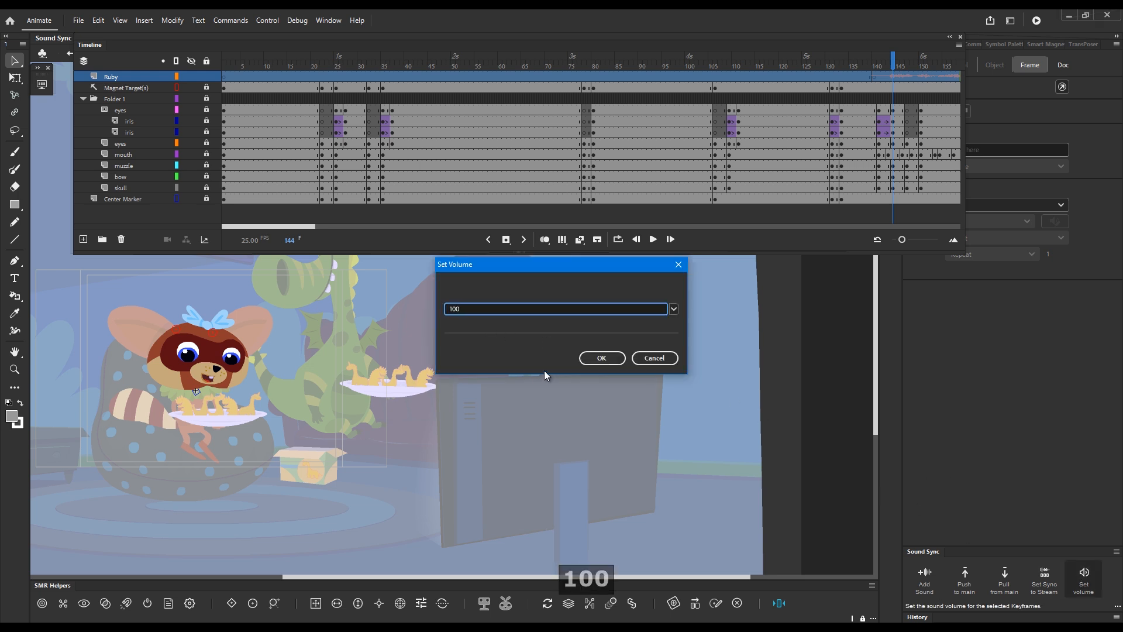
{"action": "left_click", "coordinate": [586, 359]}
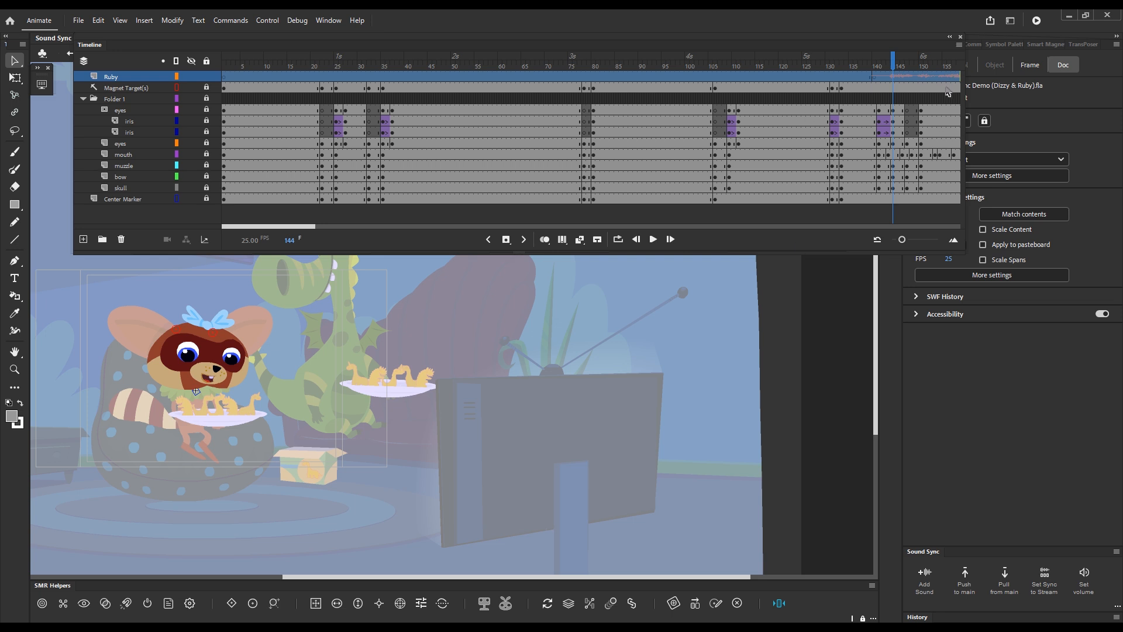
{"action": "left_click", "coordinate": [926, 76]}
{"action": "left_click", "coordinate": [1053, 220]}
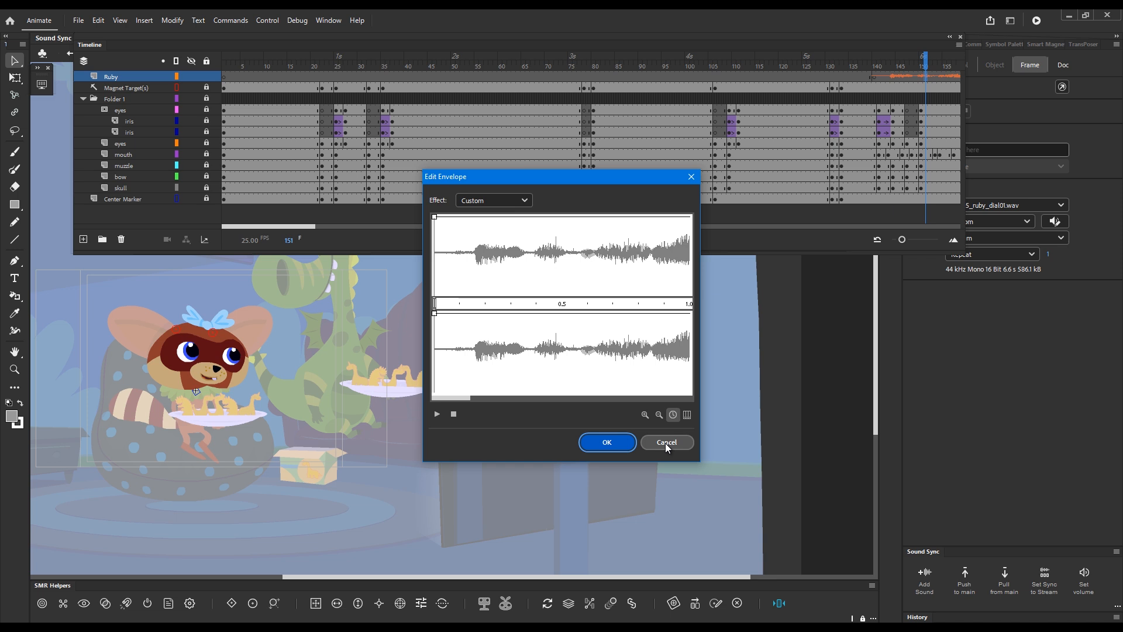
{"action": "left_click", "coordinate": [665, 442]}
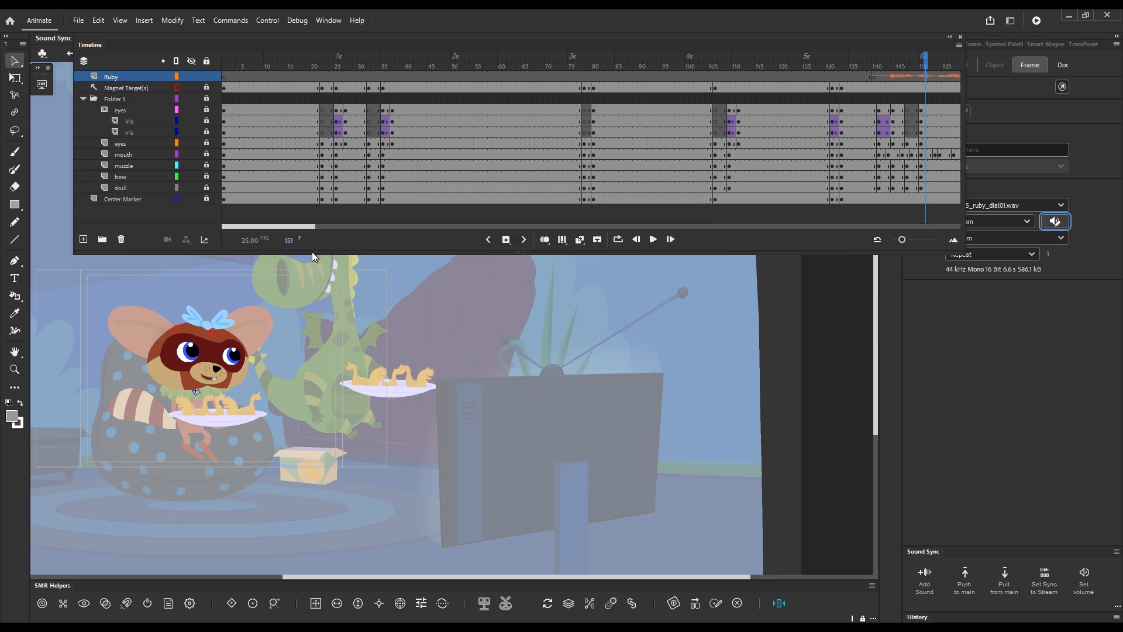
{"action": "left_click_drag", "start_coordinate": [300, 227], "coordinate": [365, 230]}
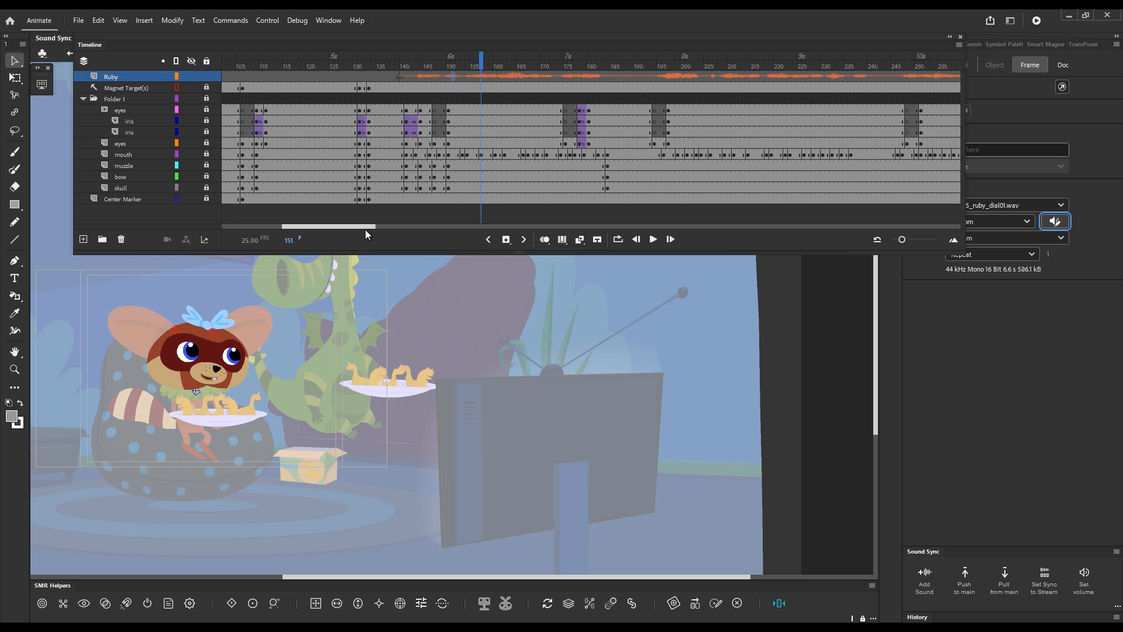
{"action": "right_click", "coordinate": [116, 79]}
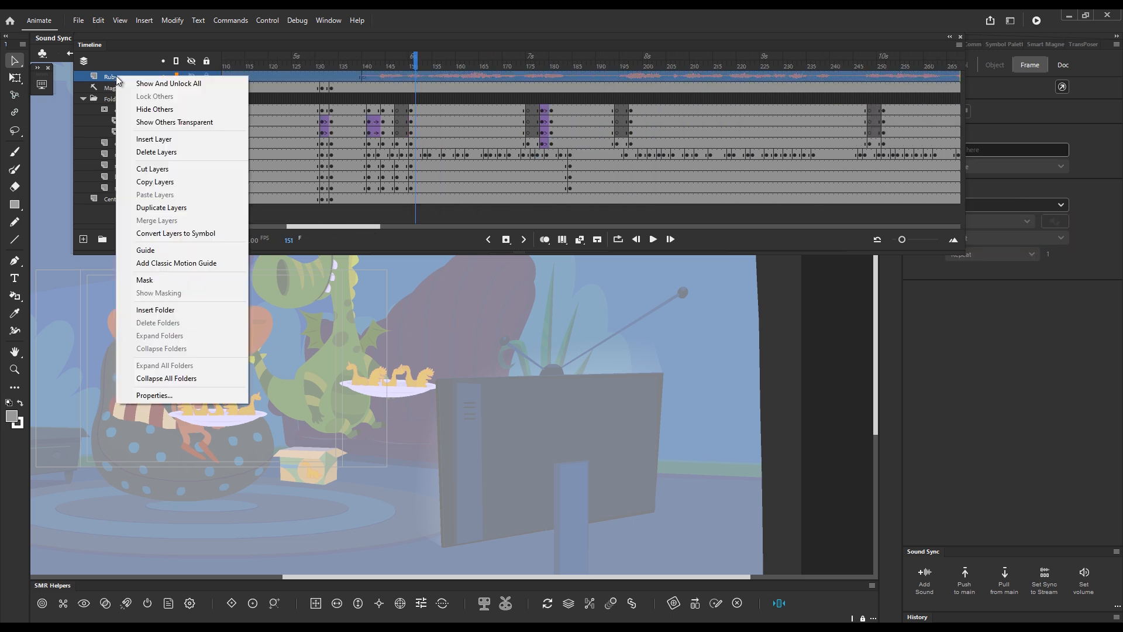
{"action": "left_click", "coordinate": [169, 208]}
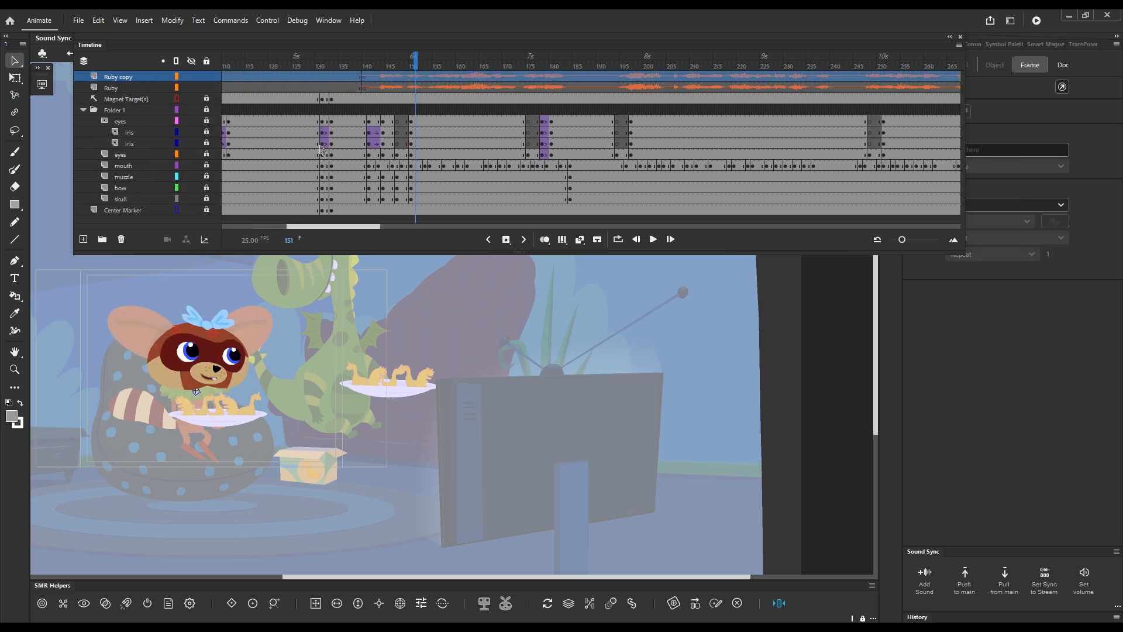
{"action": "left_click", "coordinate": [377, 62]}
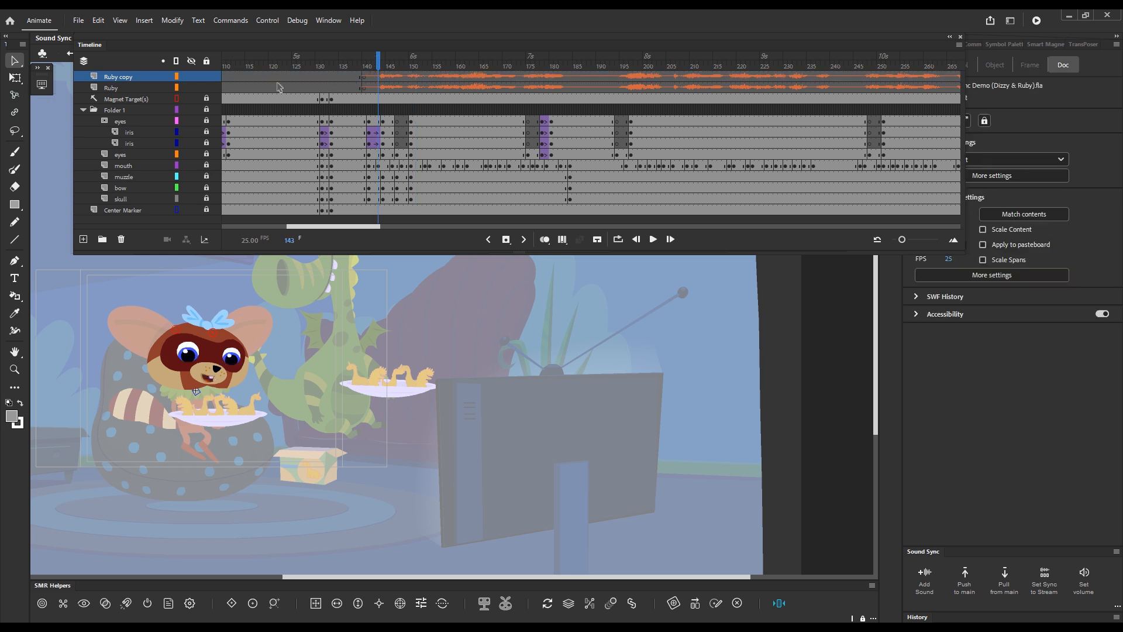
{"action": "left_click", "coordinate": [123, 240]}
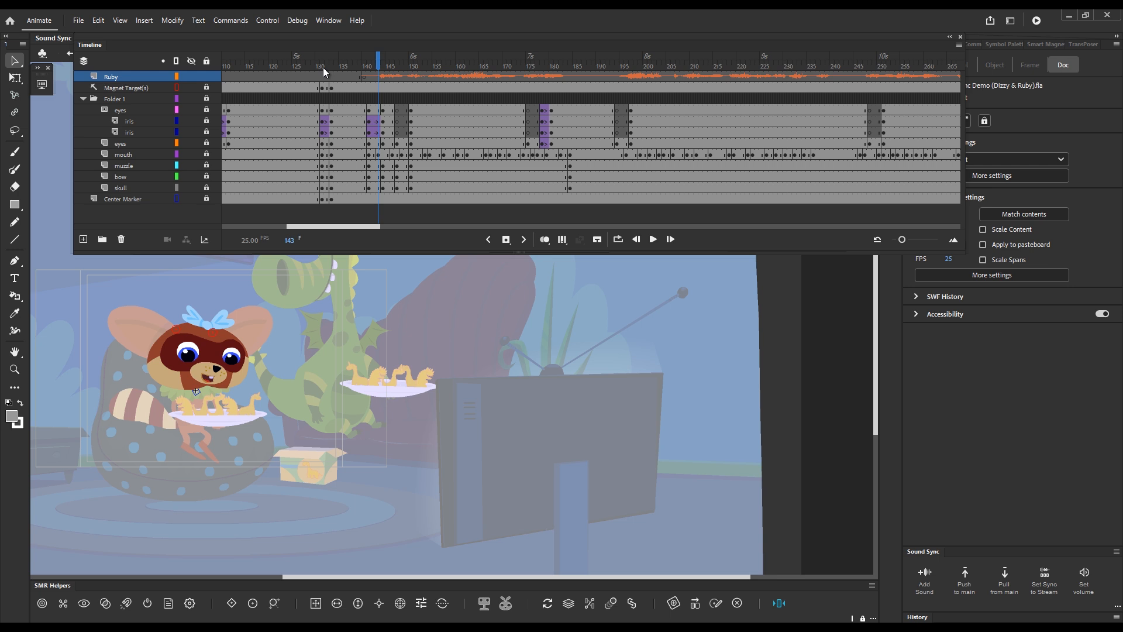
- Play the Ruby sound alone, then duplicate its layer and play both layers together for comparison
{"action": "key", "text": "Return"}
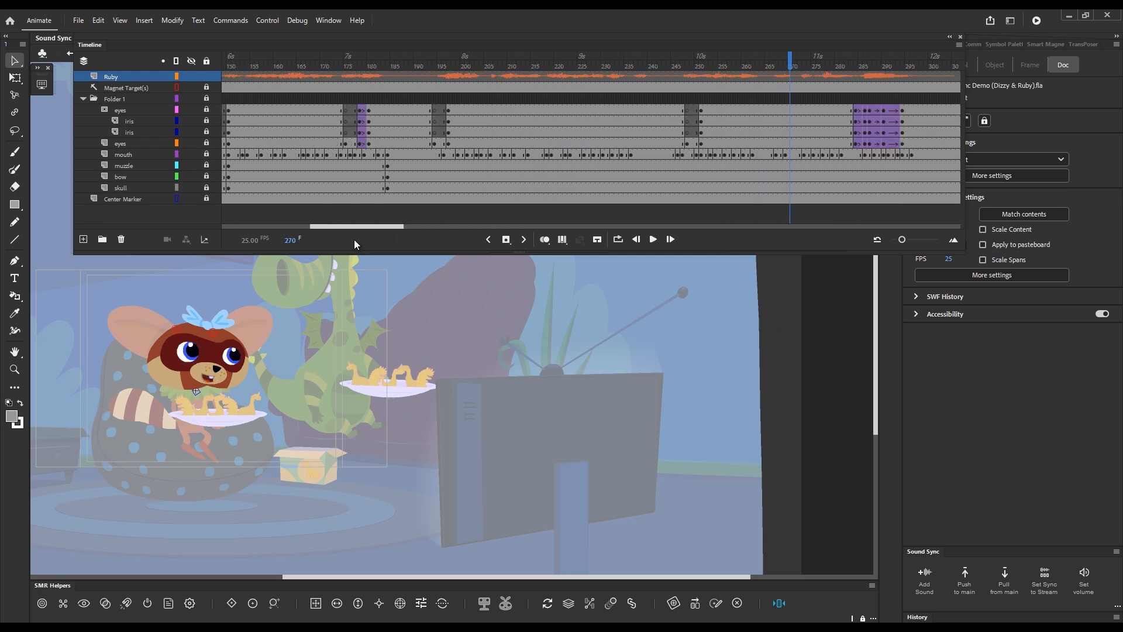
{"action": "right_click", "coordinate": [131, 78]}
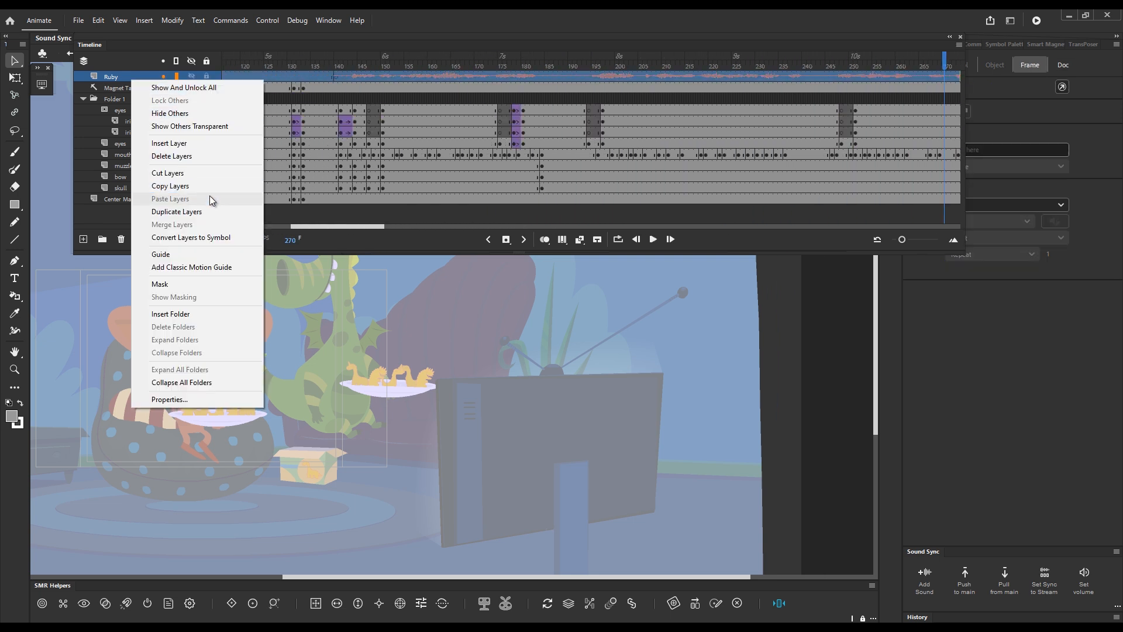
{"action": "left_click", "coordinate": [212, 211]}
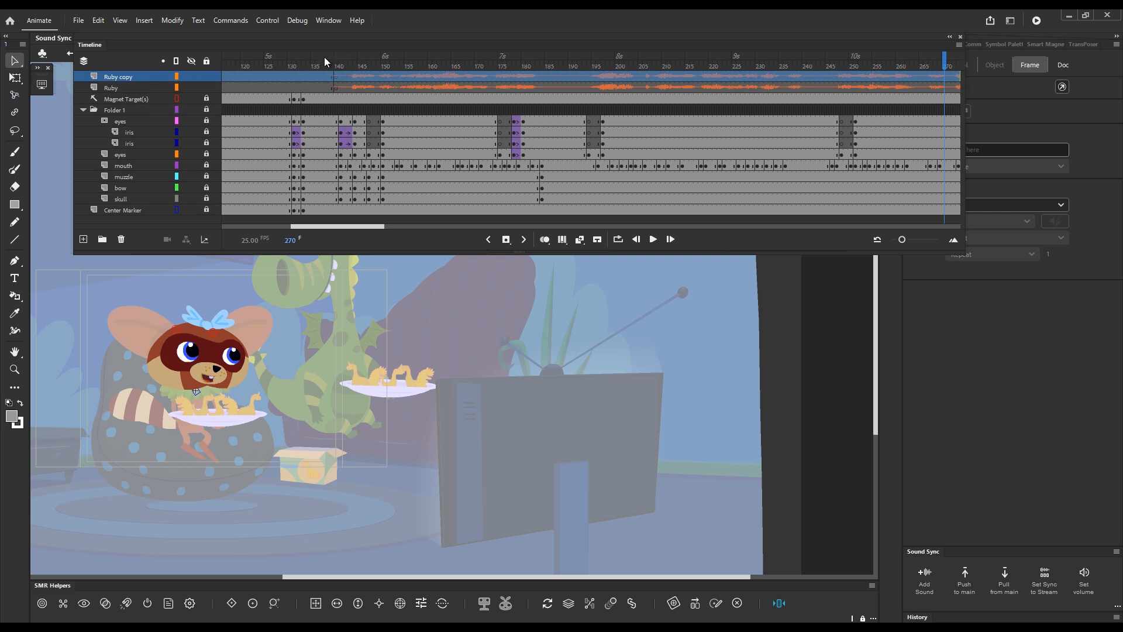
{"action": "left_click", "coordinate": [345, 66]}
{"action": "key", "text": "Return"}
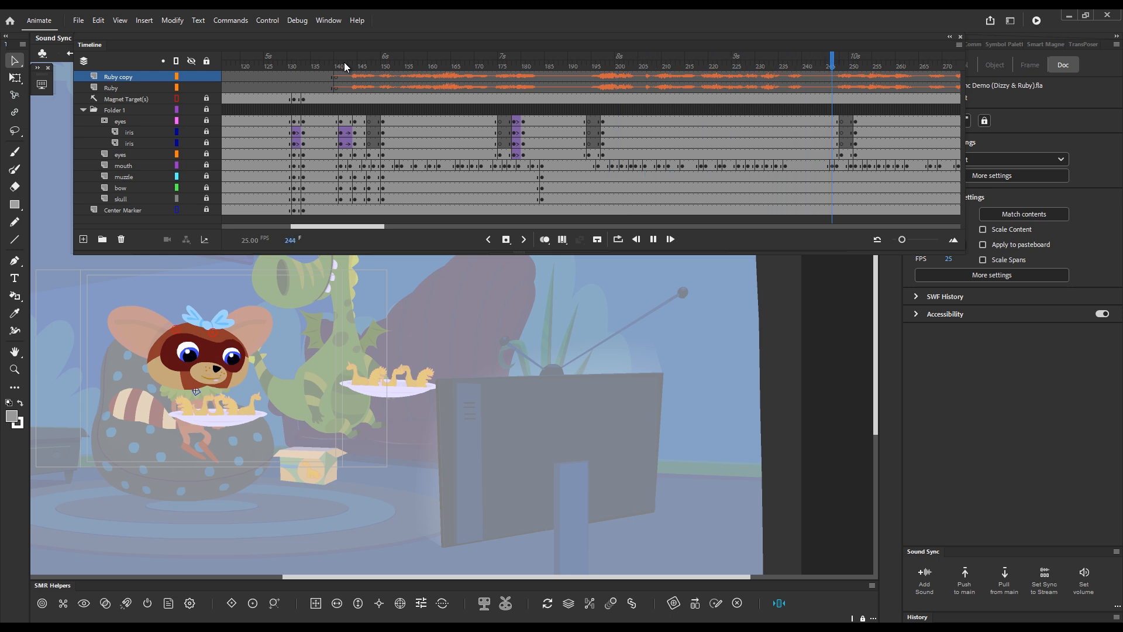
{"action": "key", "text": "Return"}
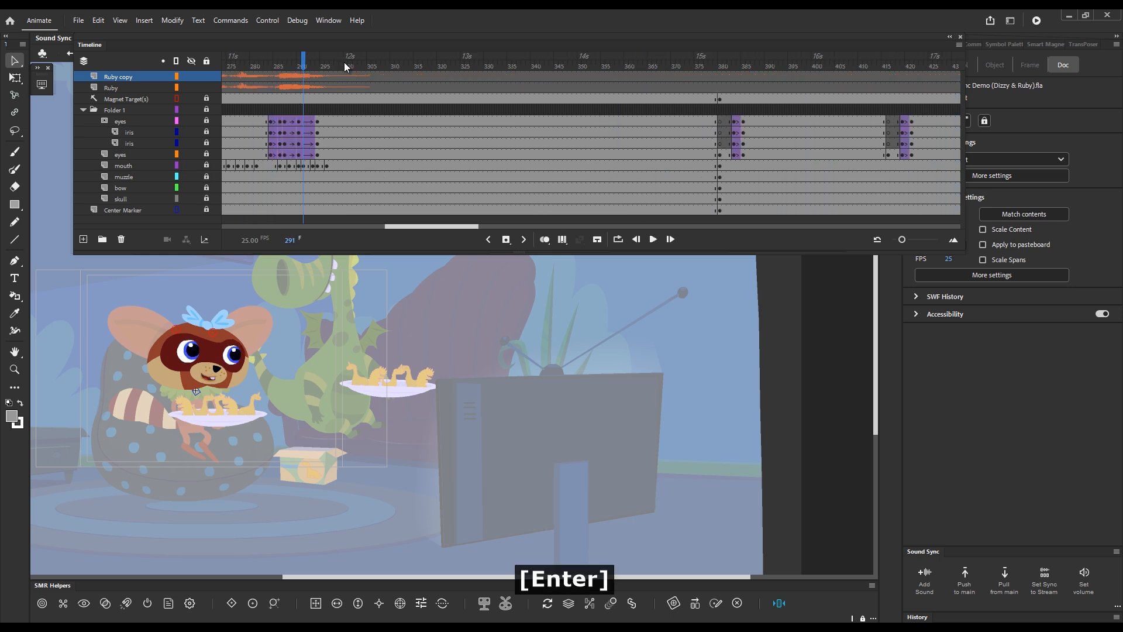
- Set the volume of the whole Ruby copy sound layer to 50
{"action": "left_click", "coordinate": [130, 78]}
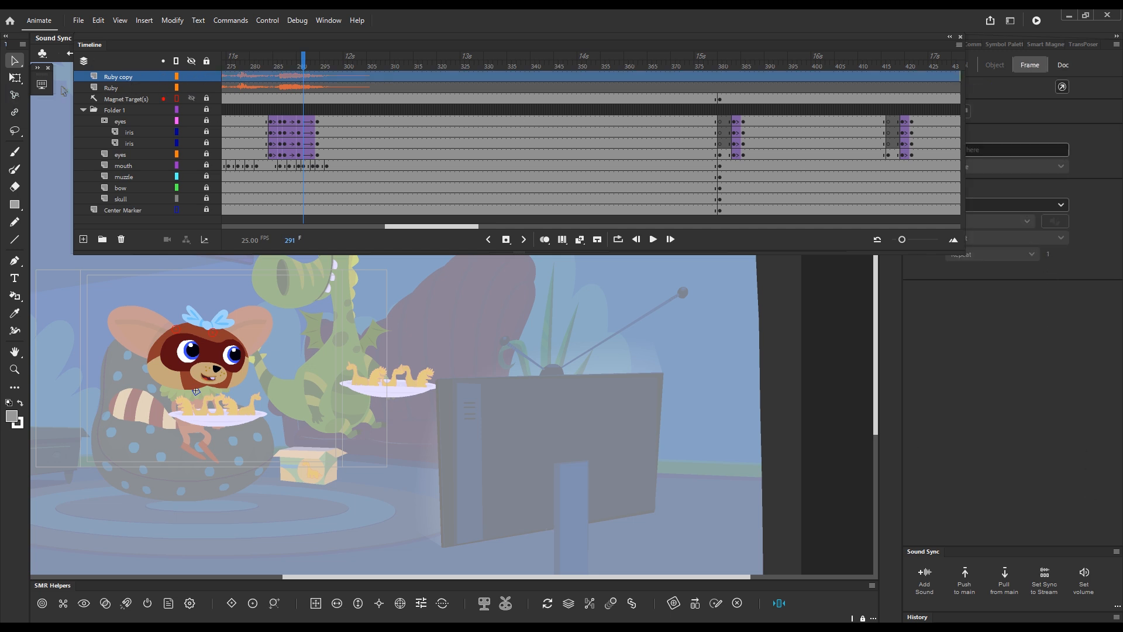
{"action": "left_click", "coordinate": [1083, 579]}
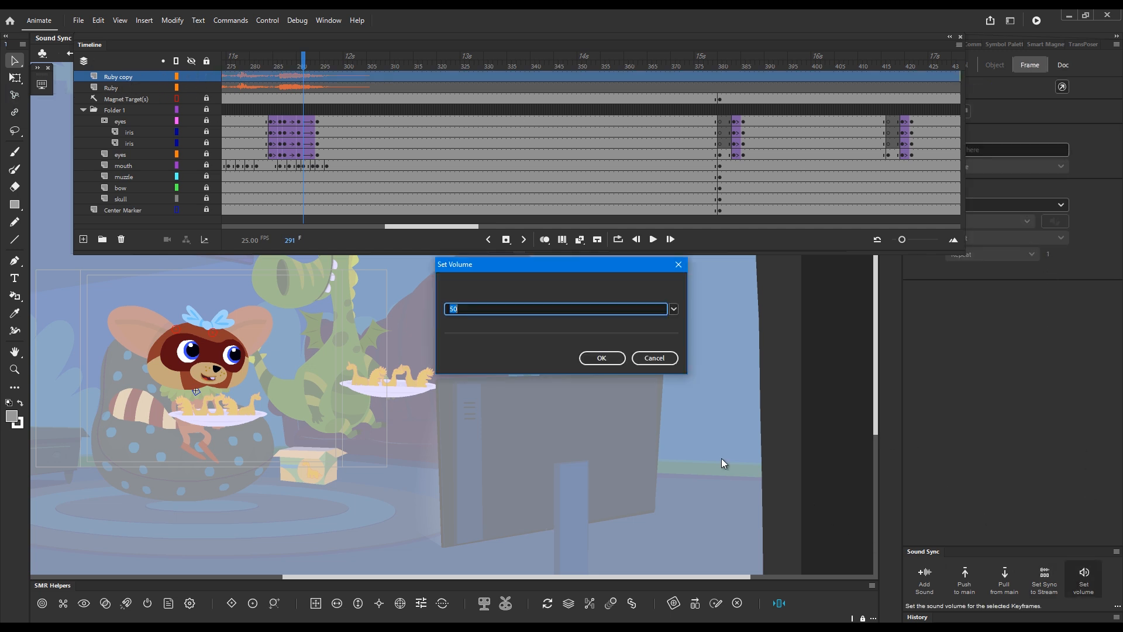
{"action": "left_click", "coordinate": [591, 358]}
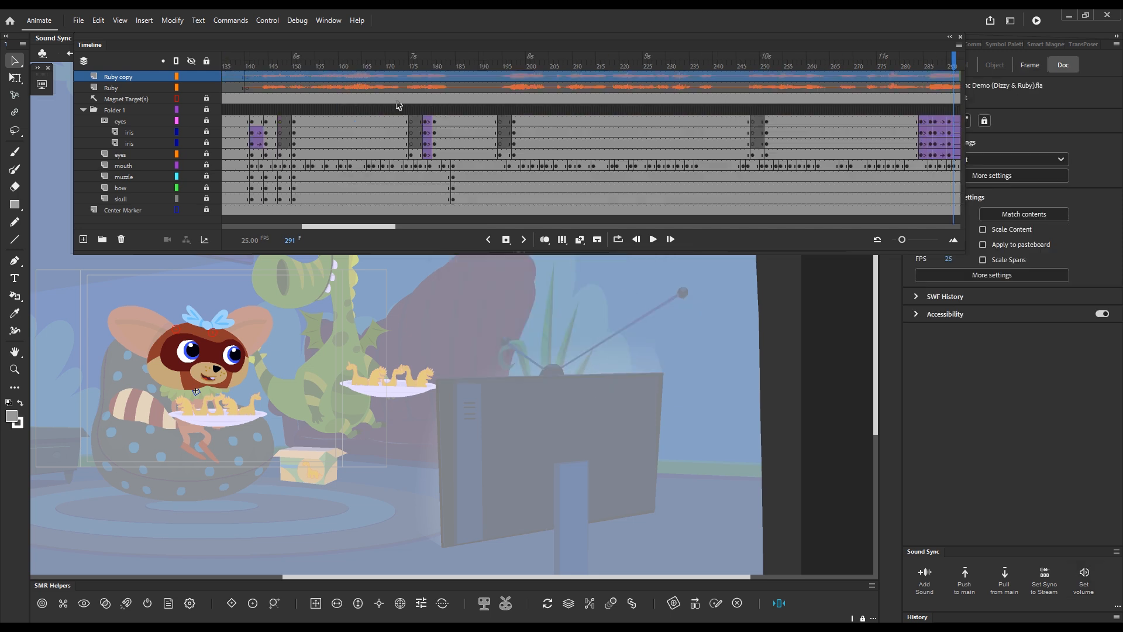
- Compare the sound envelopes of the Ruby and Ruby copy layers and play the two sounds together
{"action": "left_click", "coordinate": [270, 66]}
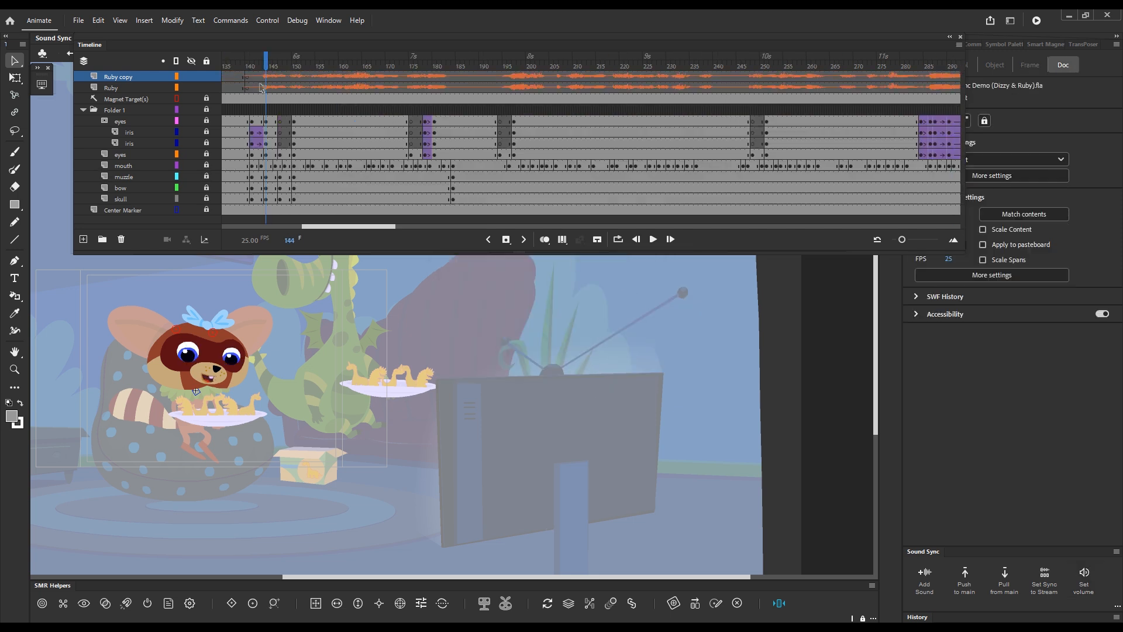
{"action": "left_click", "coordinate": [275, 88]}
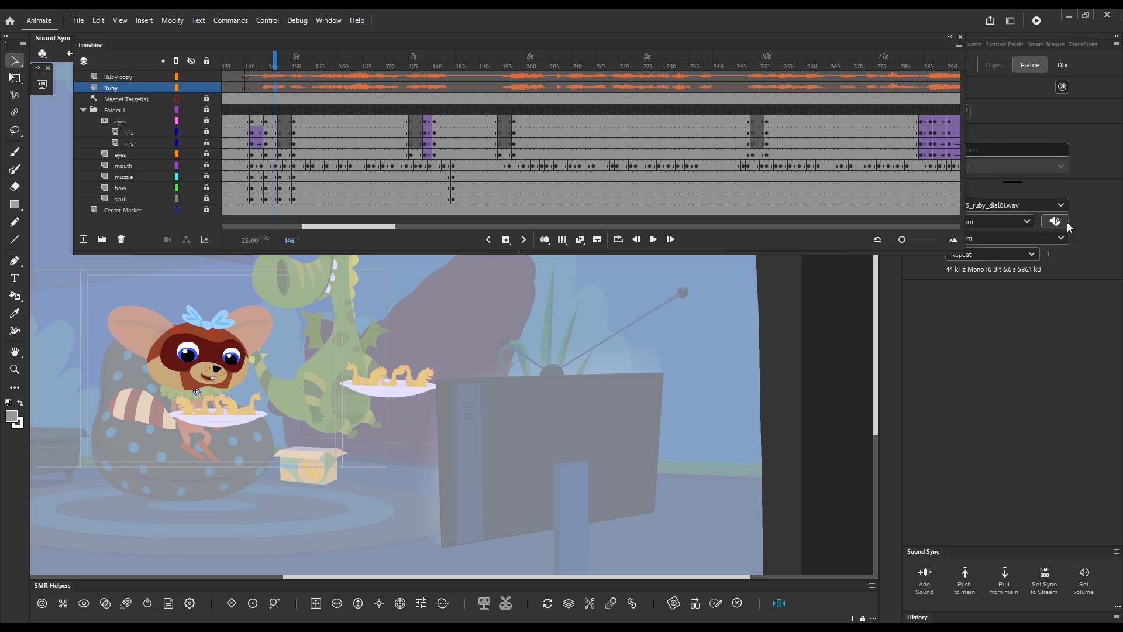
{"action": "left_click", "coordinate": [1055, 221]}
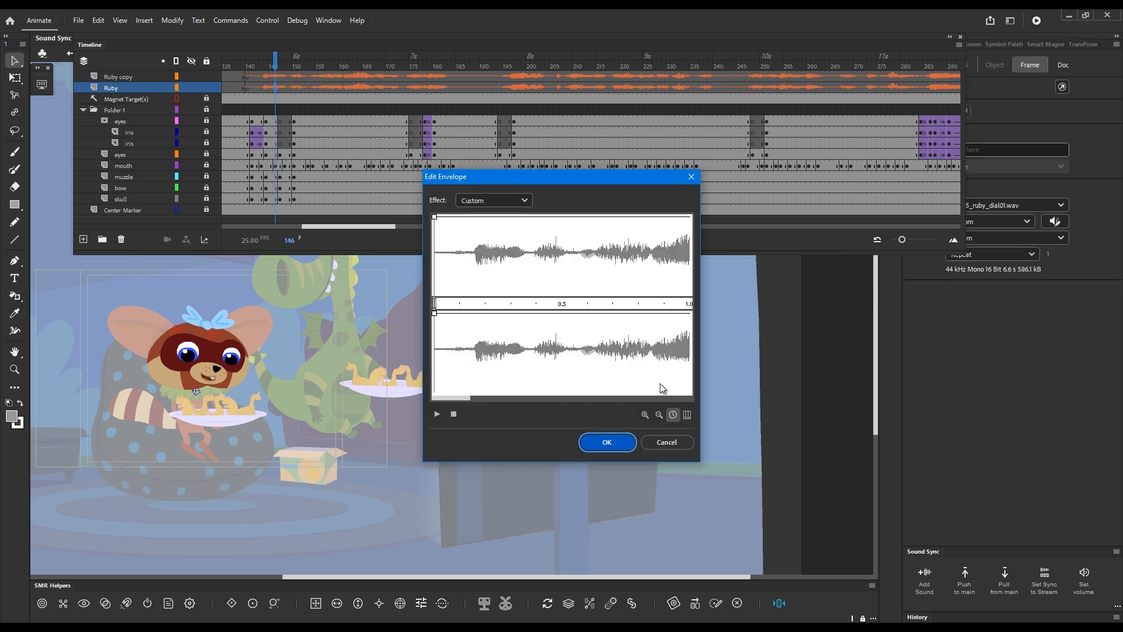
{"action": "left_click", "coordinate": [663, 446]}
{"action": "left_click", "coordinate": [425, 77]}
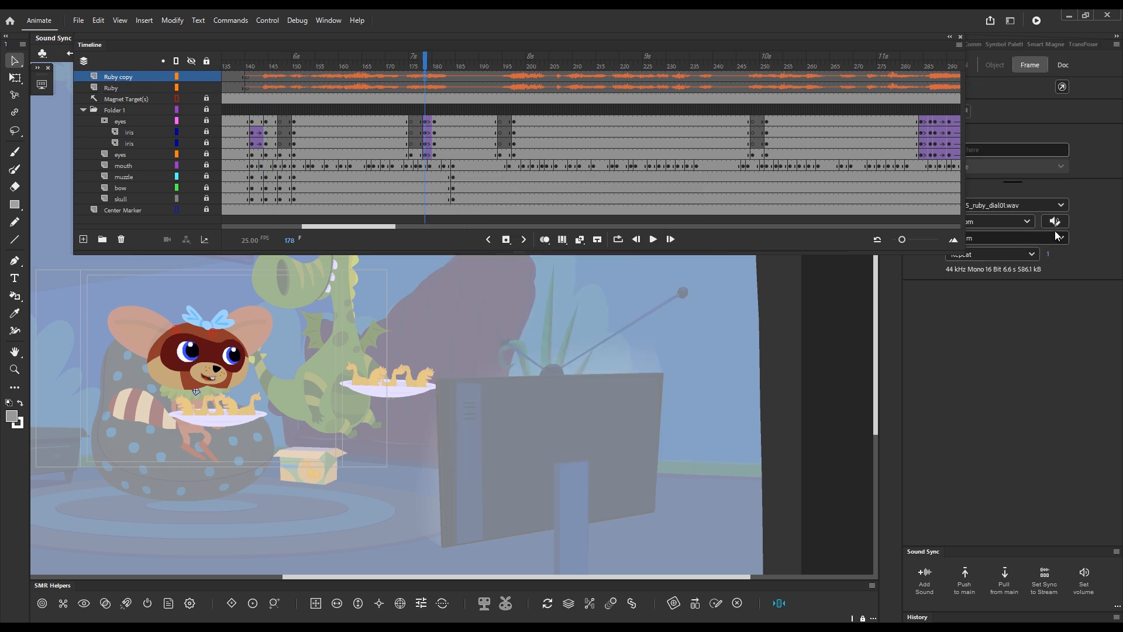
{"action": "left_click", "coordinate": [1055, 221]}
{"action": "left_click", "coordinate": [672, 442]}
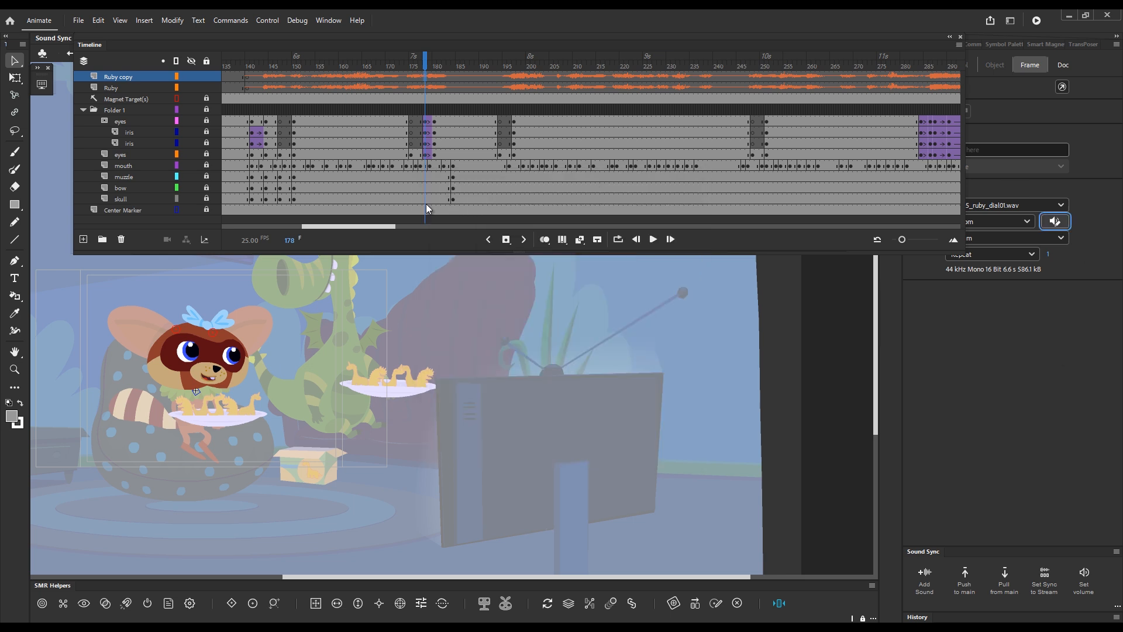
{"action": "key", "text": "Return"}
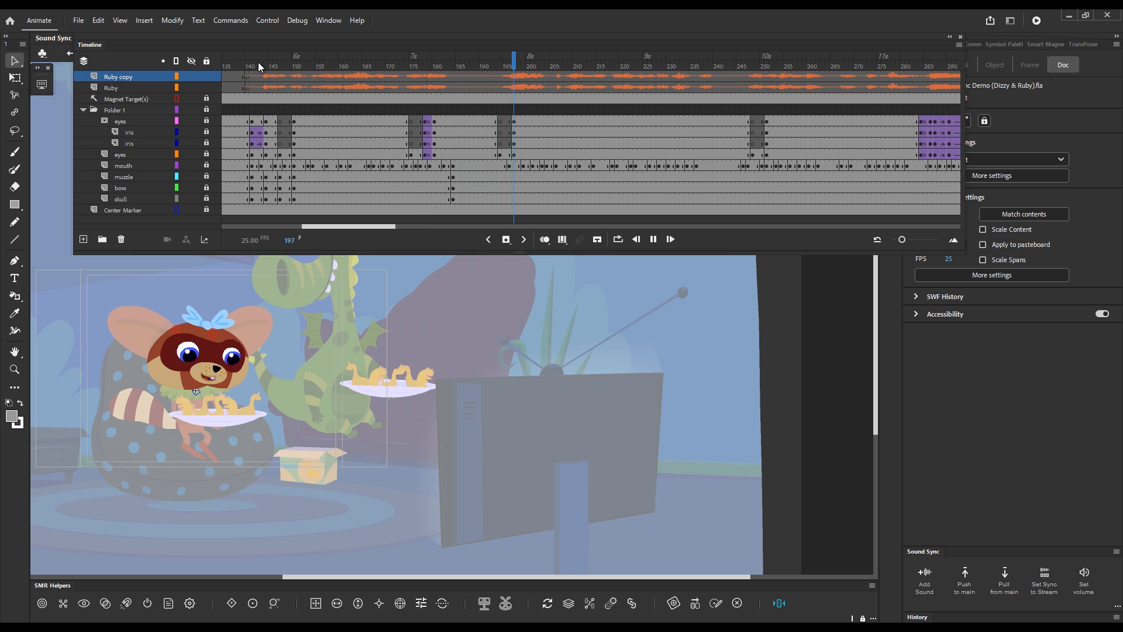
{"action": "key", "text": "Return"}
{"action": "left_click_drag", "start_coordinate": [146, 50], "coordinate": [178, 75]}
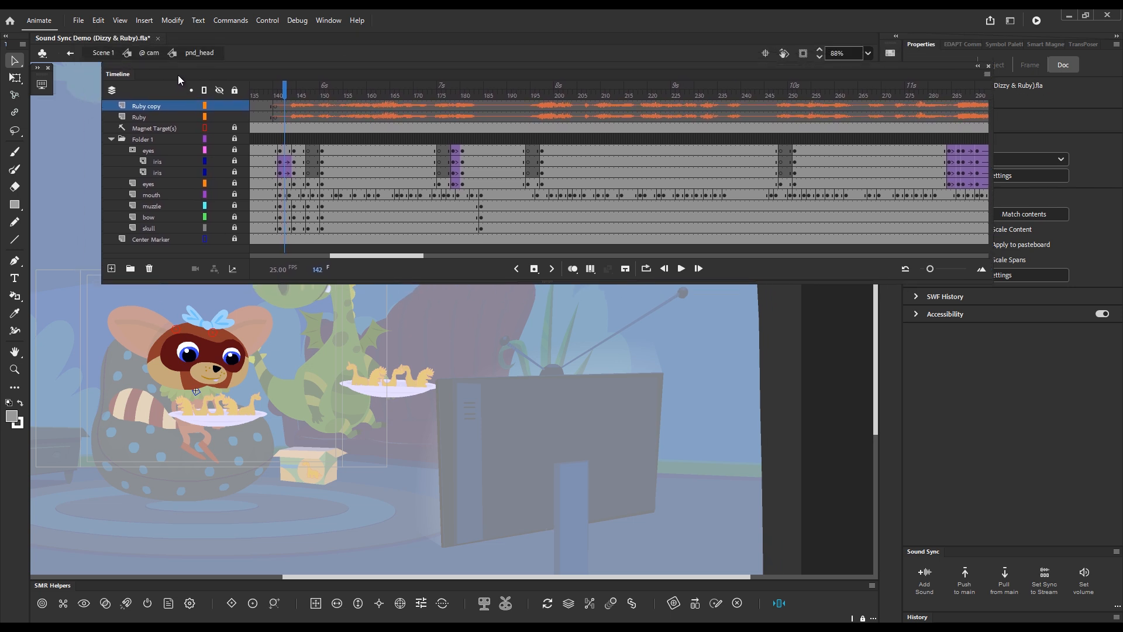
{"action": "left_click", "coordinate": [147, 52]}
{"action": "left_click_drag", "start_coordinate": [606, 280], "coordinate": [606, 312]}
- Check the entire document for sounds whose sync is not set to Stream
{"action": "left_click", "coordinate": [819, 435]}
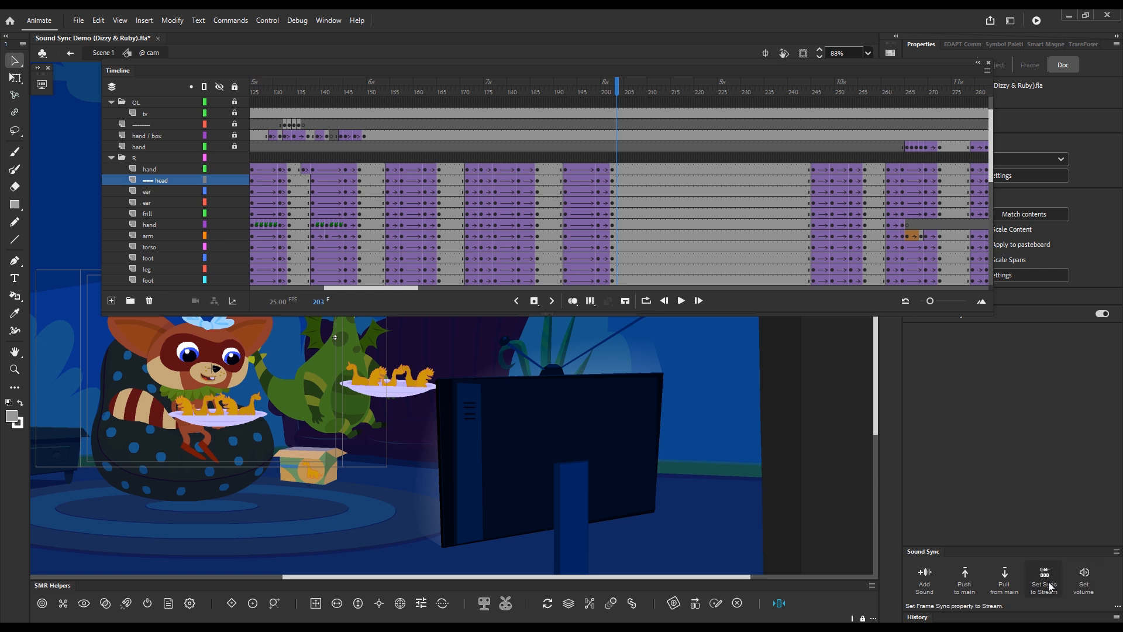
{"action": "left_click", "coordinate": [1045, 579]}
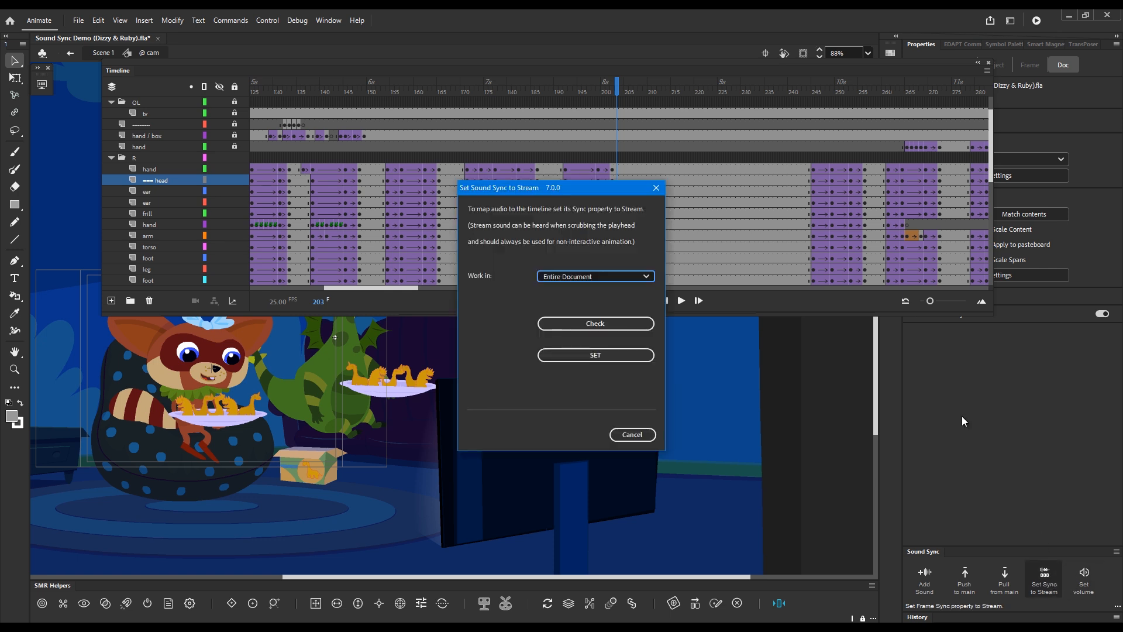
{"action": "left_click", "coordinate": [629, 324]}
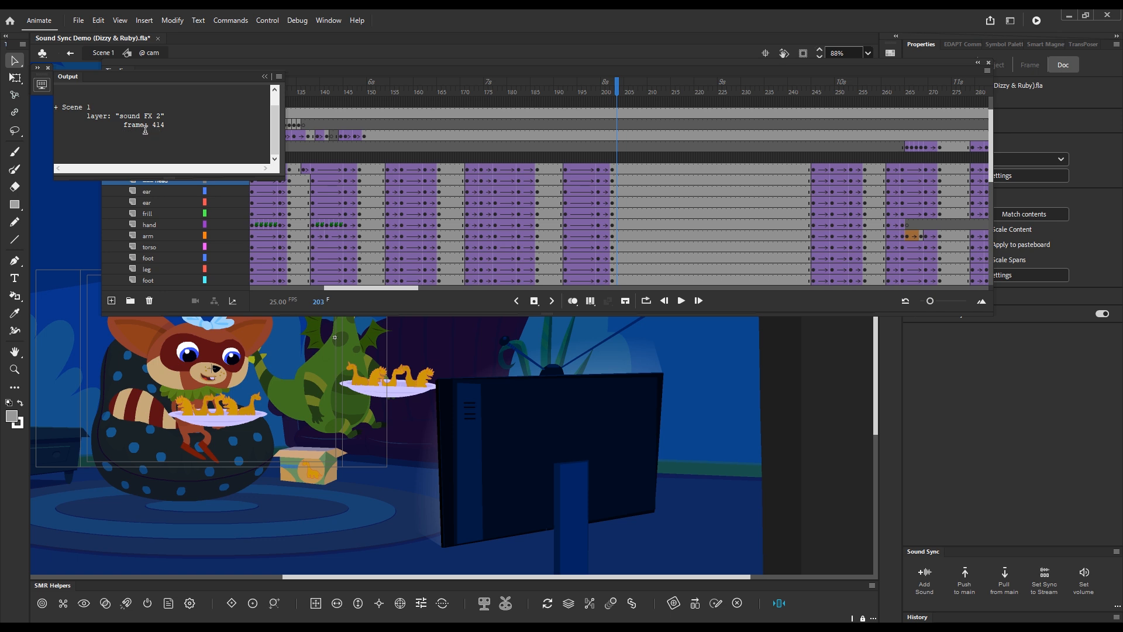
- Open a duplicate window of the document and go to frame 414 on the main timeline
{"action": "left_click", "coordinate": [328, 23]}
{"action": "left_click", "coordinate": [334, 33]}
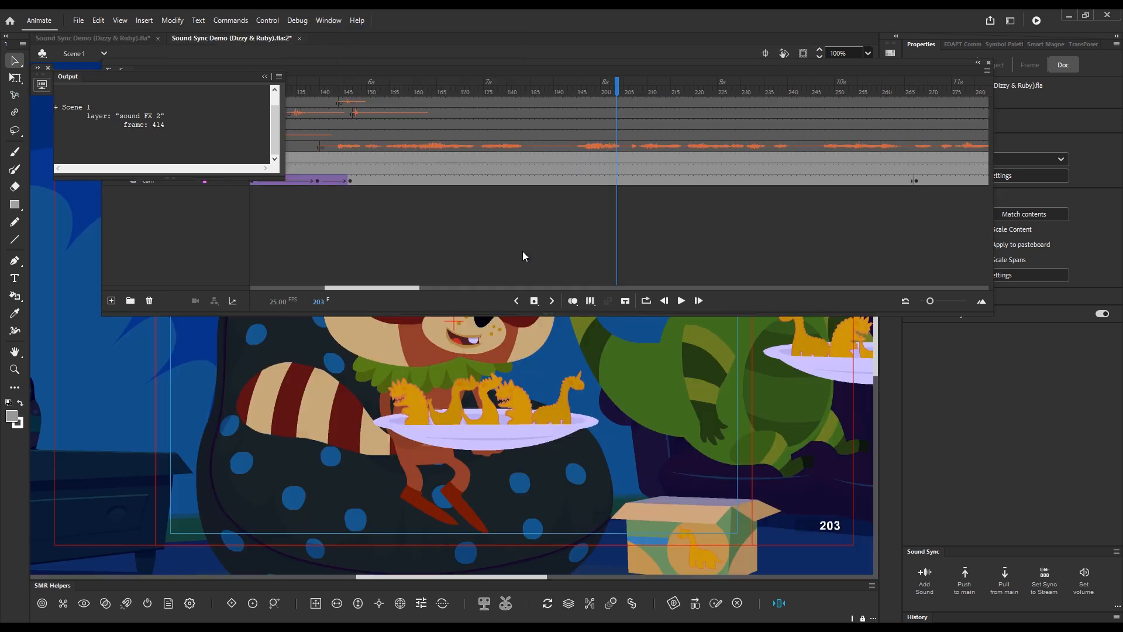
{"action": "left_click", "coordinate": [319, 301]}
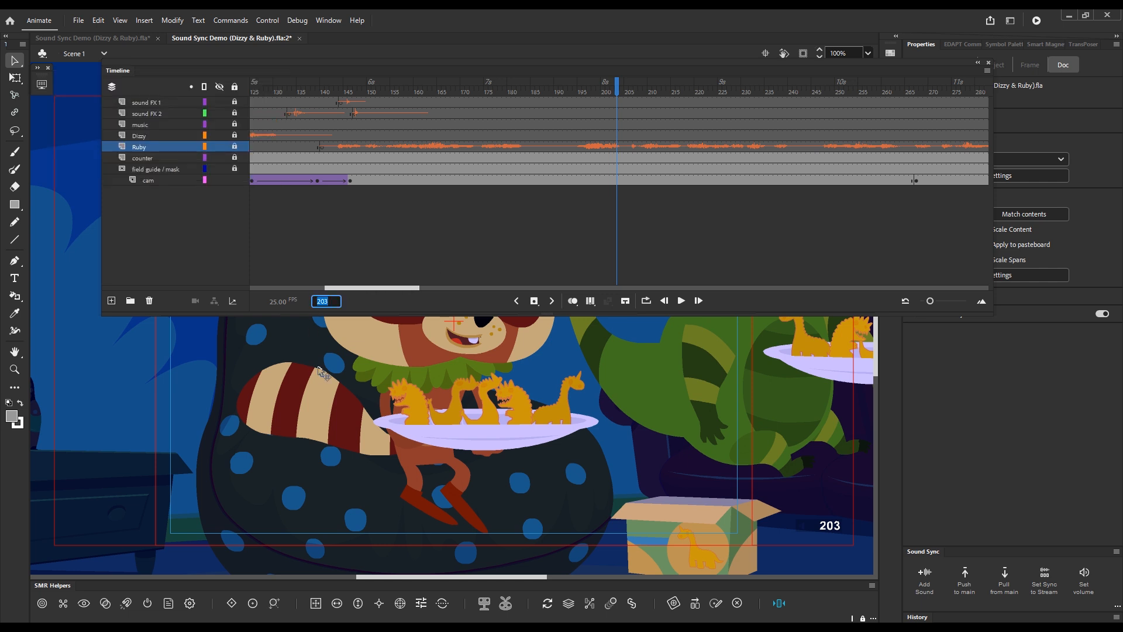
{"action": "type", "text": "414"}
{"action": "key", "text": "Return"}
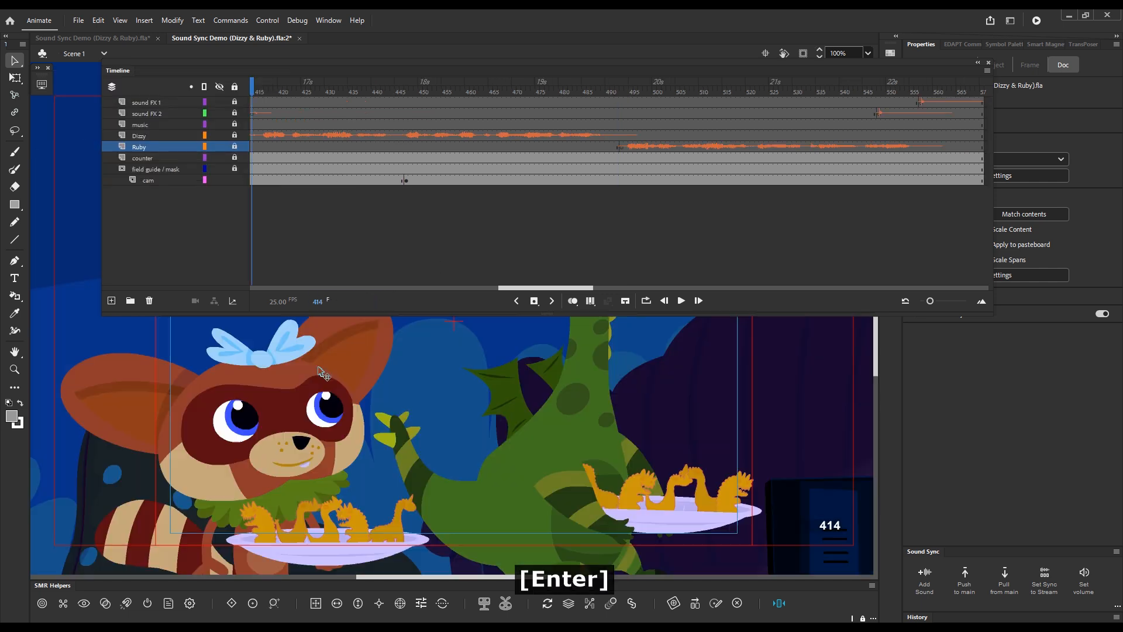
- Narrow the timeline to inspect the sync property of the sound FX 2 keyframe at frame 414, then close the duplicate window
{"action": "left_click", "coordinate": [256, 113]}
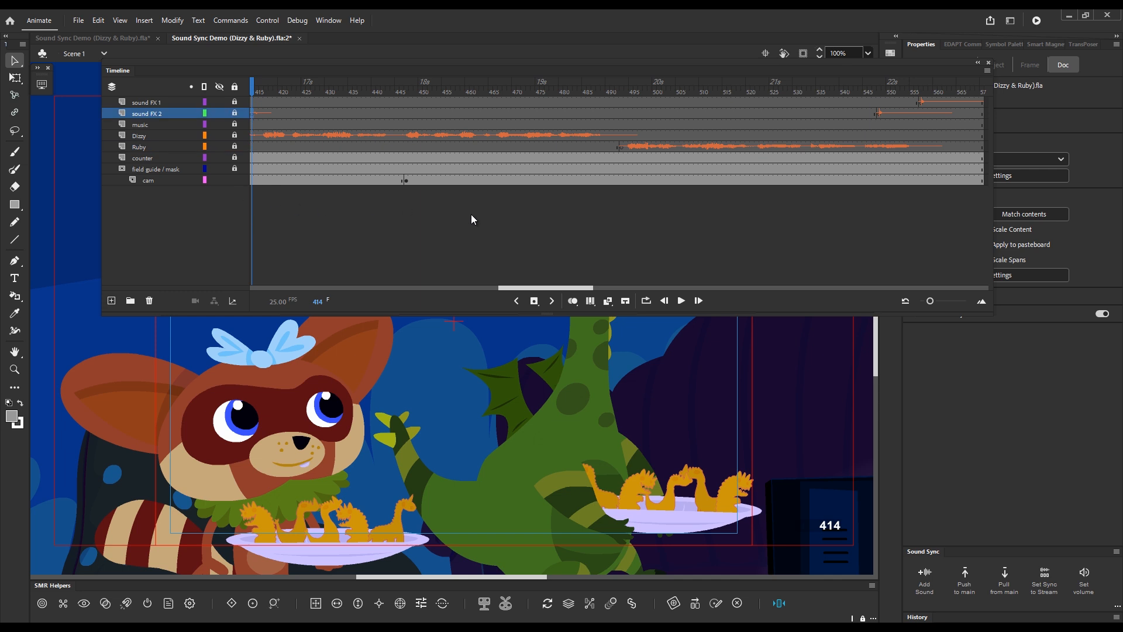
{"action": "left_click_drag", "start_coordinate": [549, 286], "coordinate": [543, 287]}
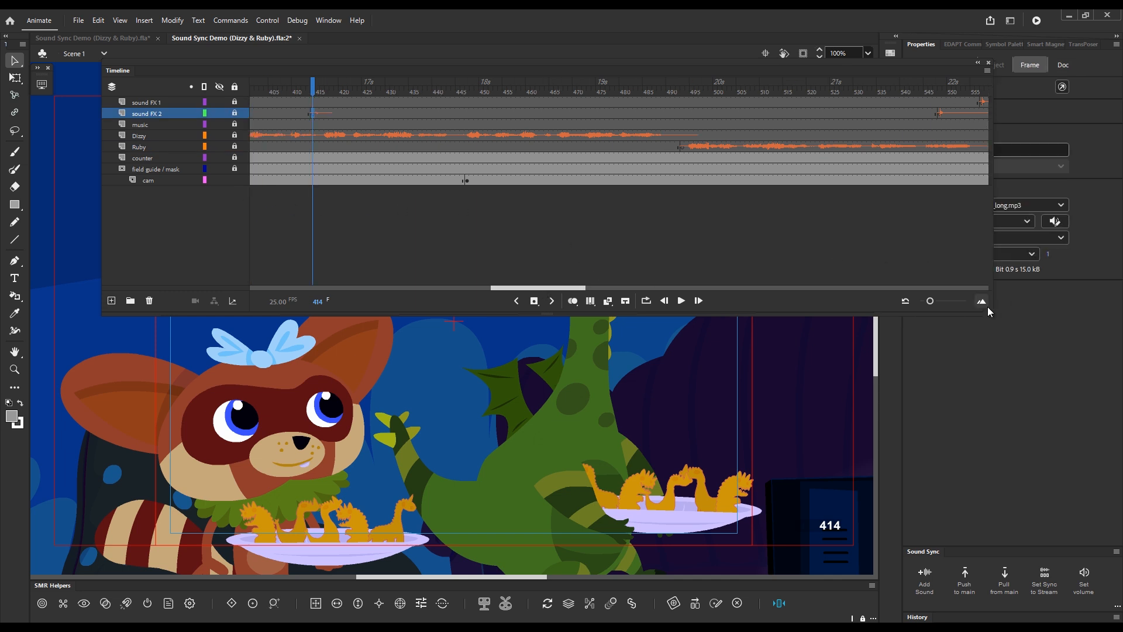
{"action": "left_click_drag", "start_coordinate": [987, 316], "coordinate": [896, 318]}
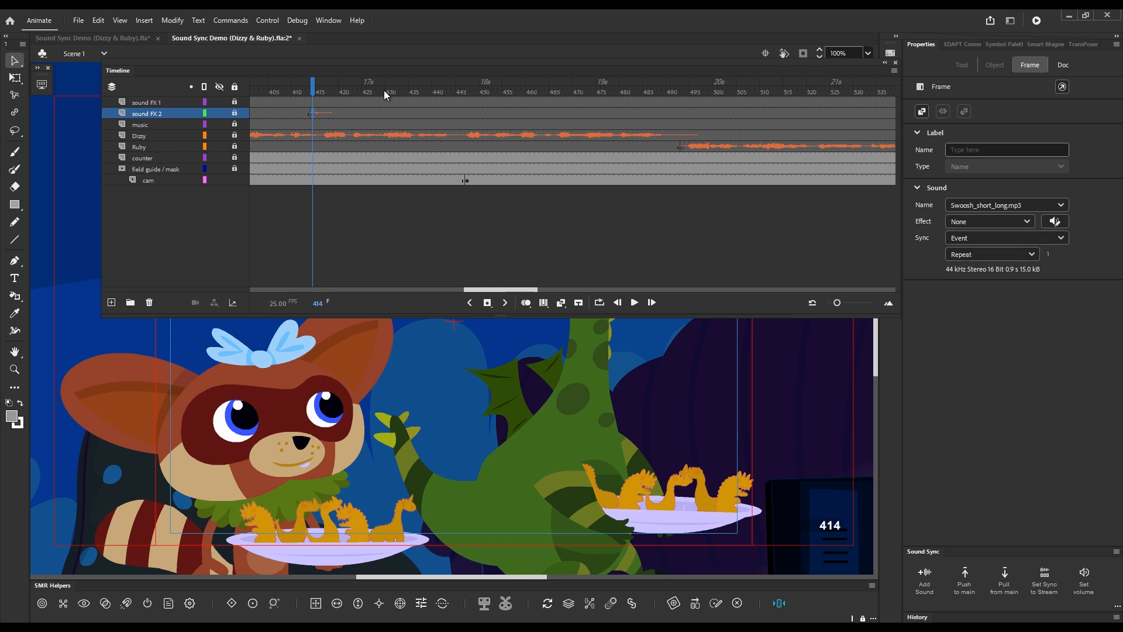
{"action": "left_click", "coordinate": [299, 39]}
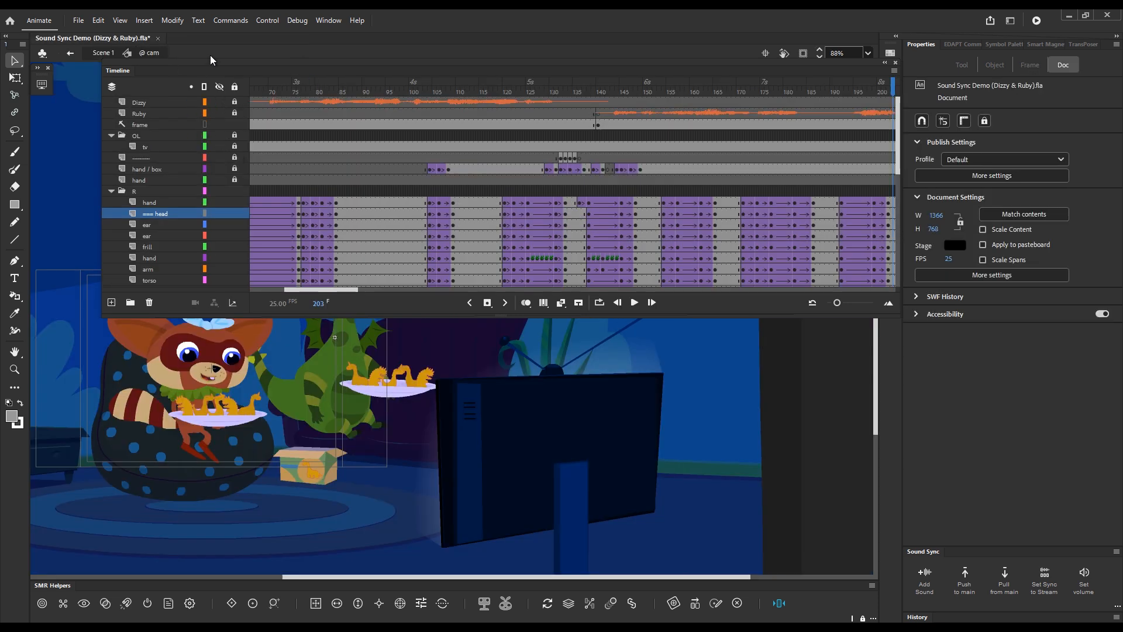
- Set all sounds in the entire document to Stream sync and run the stream check again
{"action": "left_click", "coordinate": [1045, 576]}
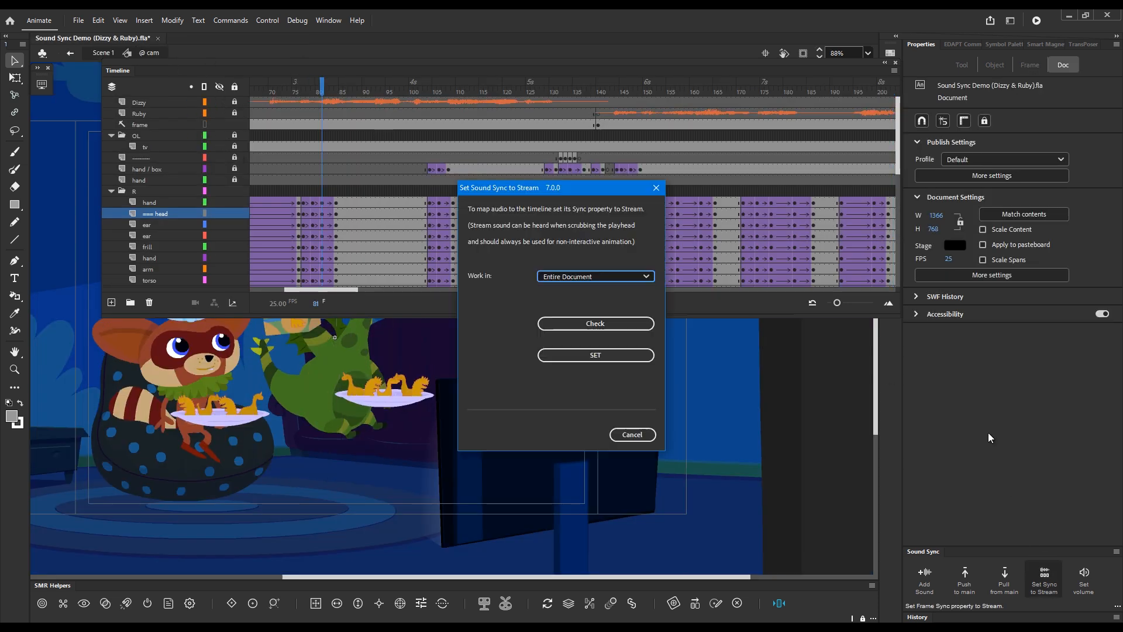
{"action": "left_click", "coordinate": [609, 358]}
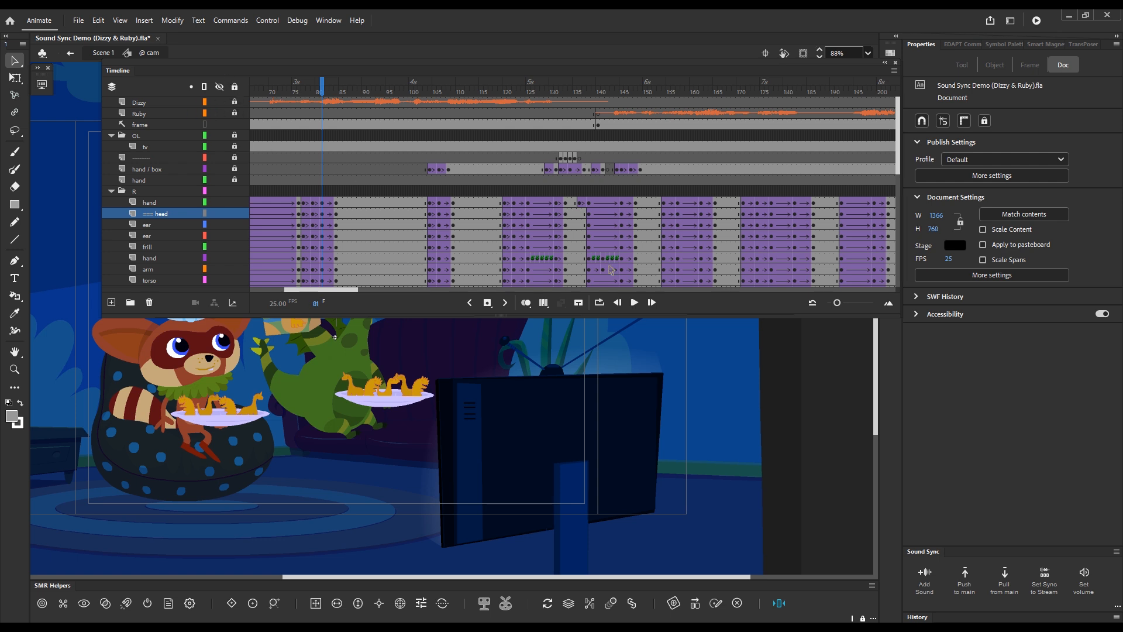
{"action": "left_click", "coordinate": [1045, 587]}
{"action": "left_click", "coordinate": [576, 323]}
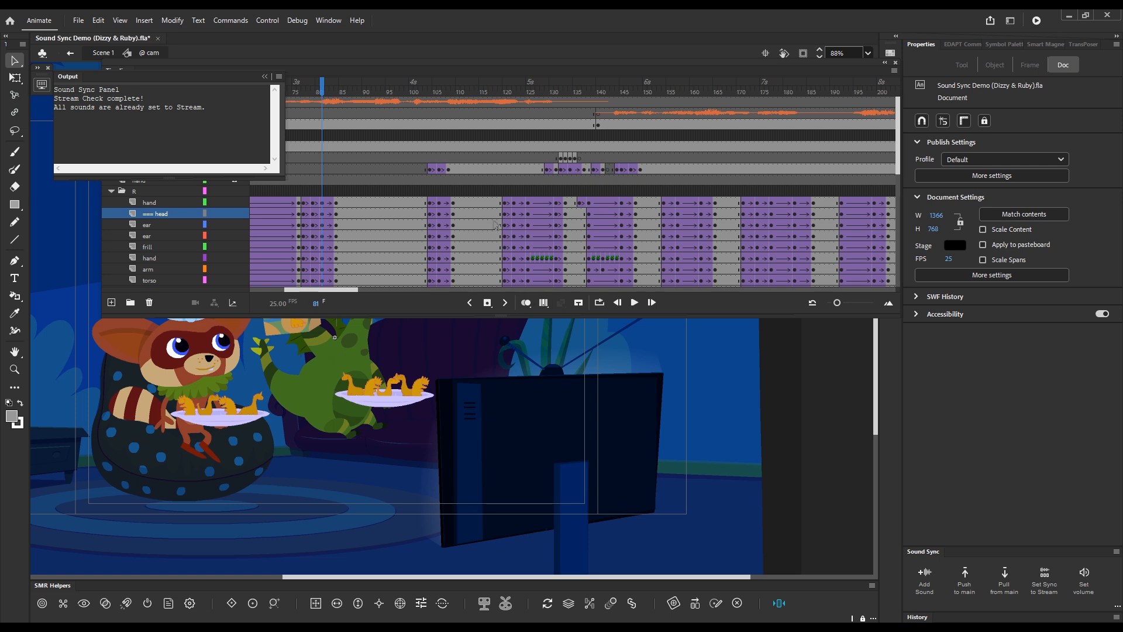
{"action": "left_click_drag", "start_coordinate": [104, 317], "coordinate": [497, 547]}
{"action": "left_click_drag", "start_coordinate": [961, 531], "coordinate": [1086, 537]}
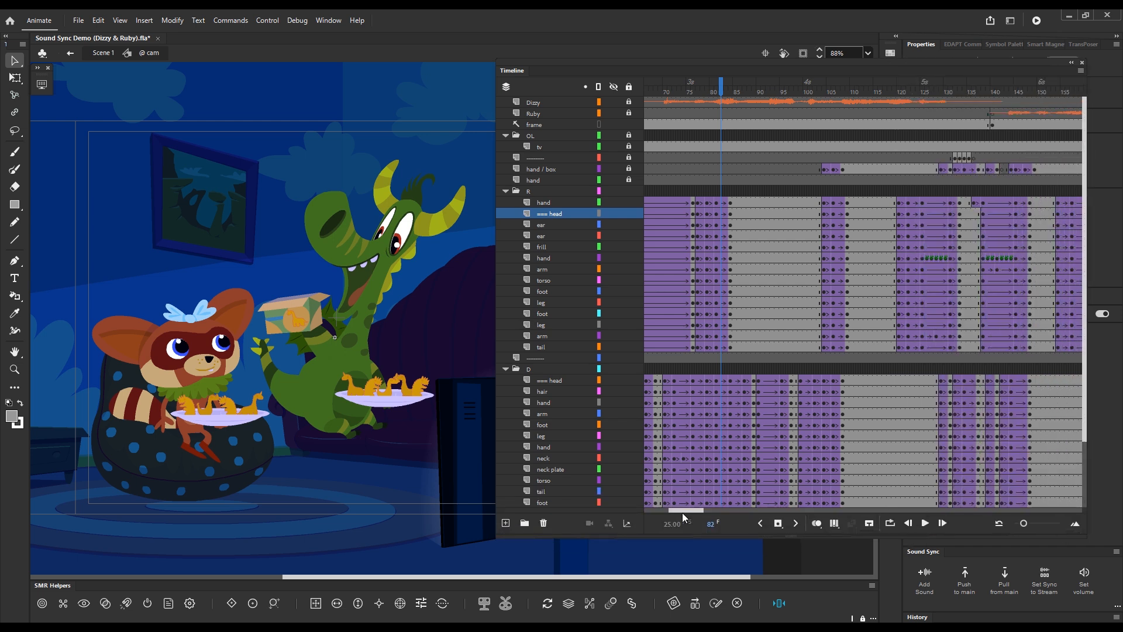
{"action": "left_click_drag", "start_coordinate": [684, 509], "coordinate": [833, 511]}
{"action": "mouse_move", "coordinate": [715, 89]}
{"action": "left_mouse_down"}
{"action": "mouse_move", "coordinate": [665, 89]}
{"action": "mouse_move", "coordinate": [836, 107]}
{"action": "mouse_move", "coordinate": [701, 107]}
{"action": "mouse_move", "coordinate": [696, 97]}
{"action": "left_mouse_up"}
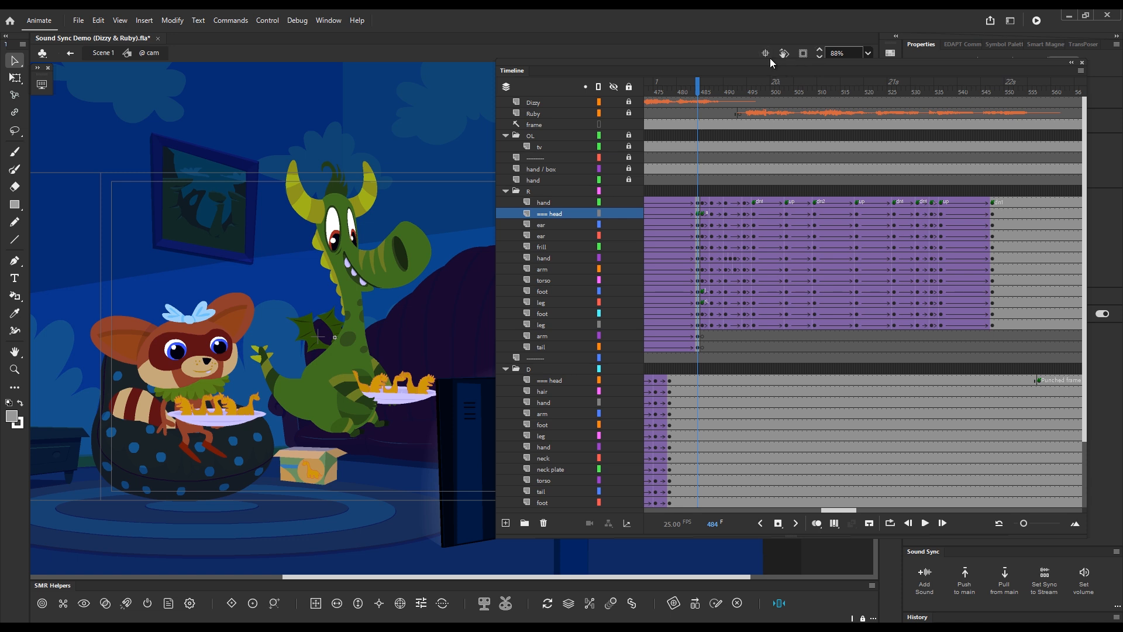
{"action": "key", "text": "z"}
{"action": "key", "text": "z"}
{"action": "key", "text": "z"}
{"action": "key", "text": "z"}
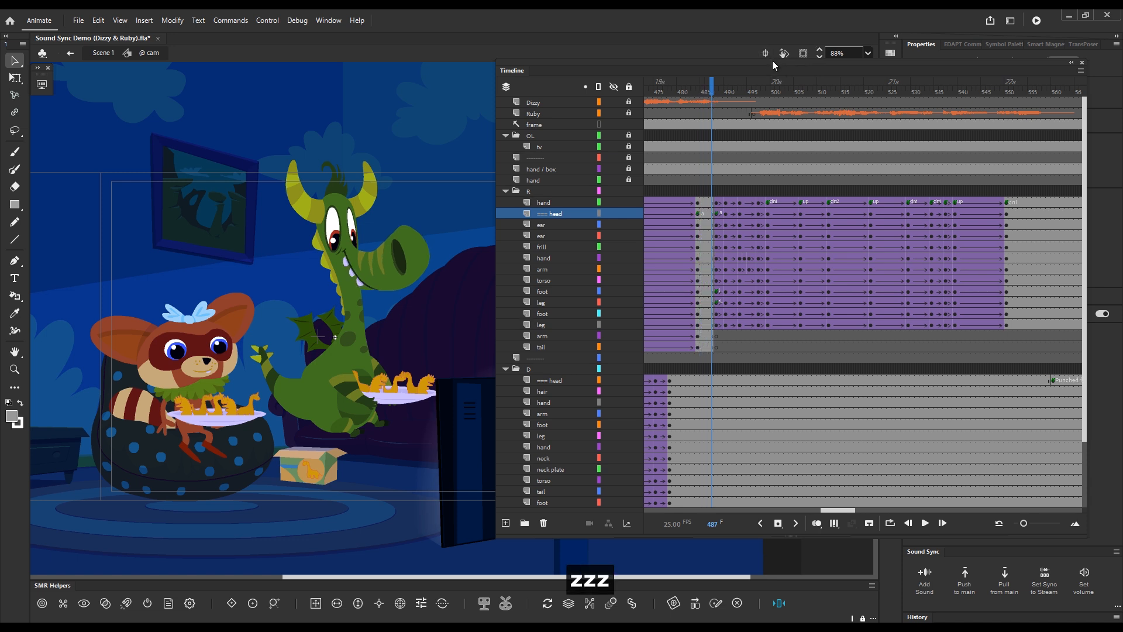
{"action": "key", "text": "z"}
{"action": "key", "text": "z"}
{"action": "key", "text": "z"}
{"action": "key", "text": "z"}
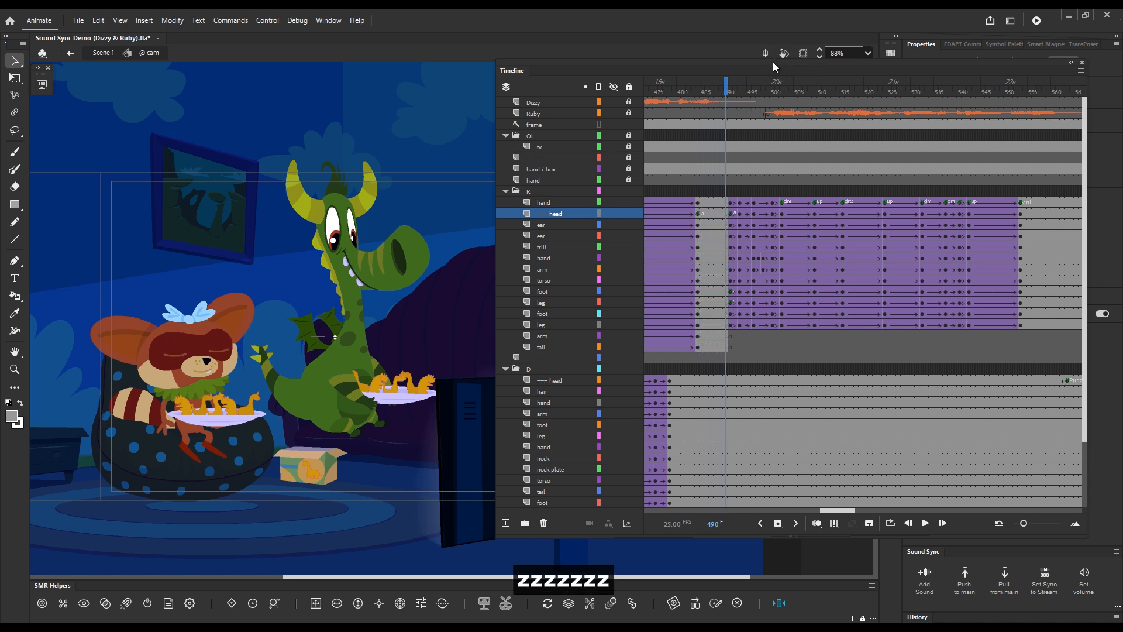
{"action": "key", "text": "z"}
{"action": "key", "text": "z"}
{"action": "key", "text": "z"}
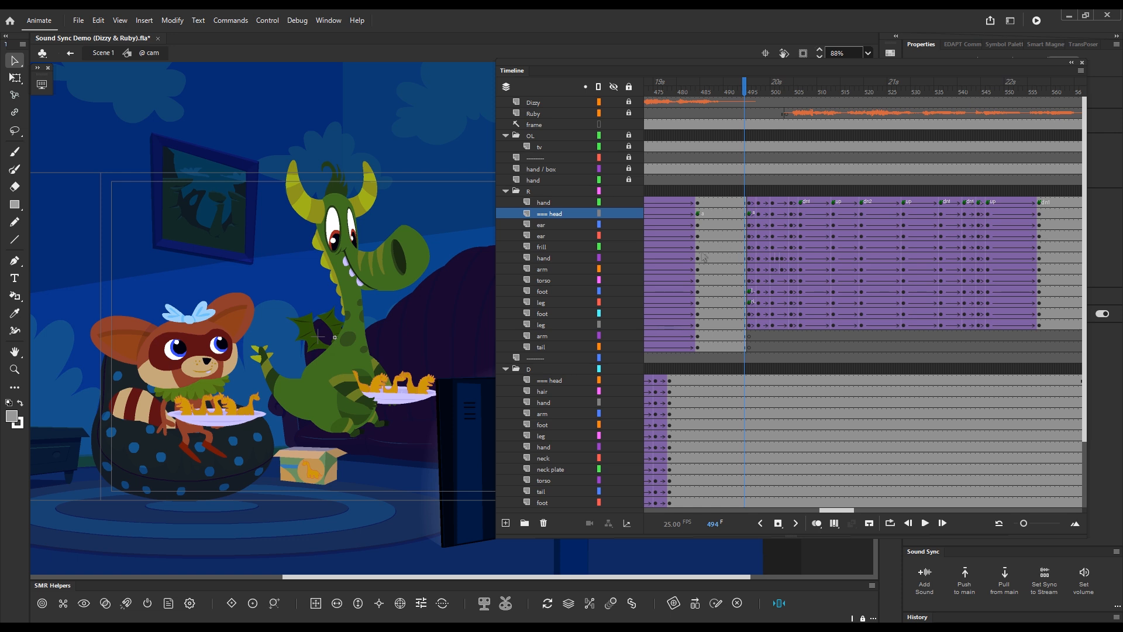
- Select the === head layer in folder R at frame 484 and open its pnd_head symbol for editing in place
{"action": "left_click", "coordinate": [751, 203]}
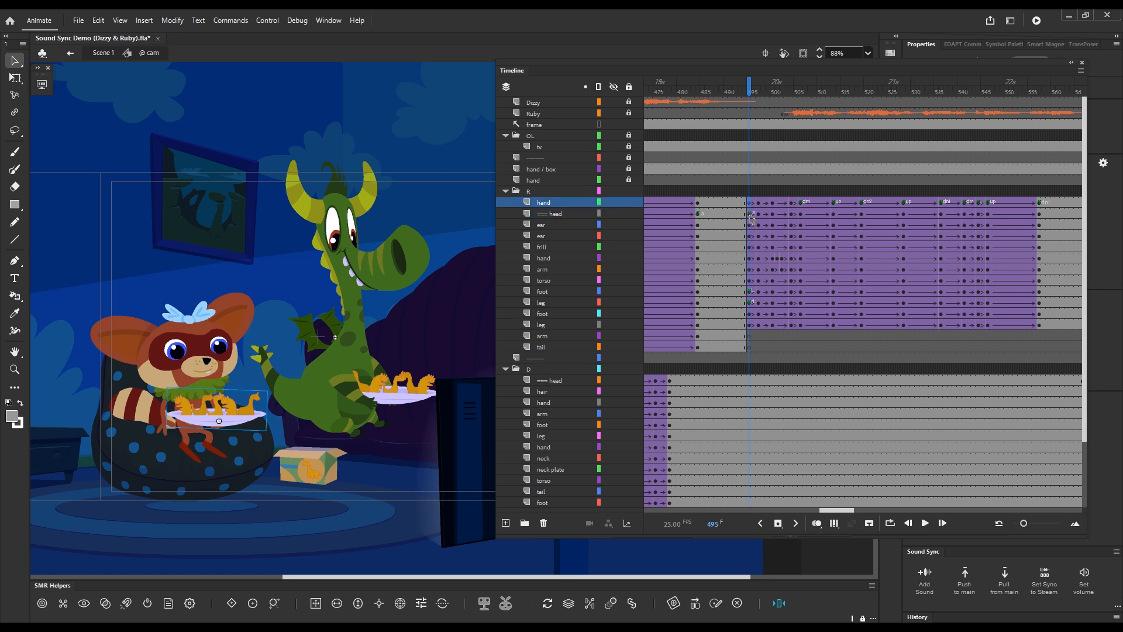
{"action": "left_click", "coordinate": [702, 218]}
{"action": "key", "text": "F2"}
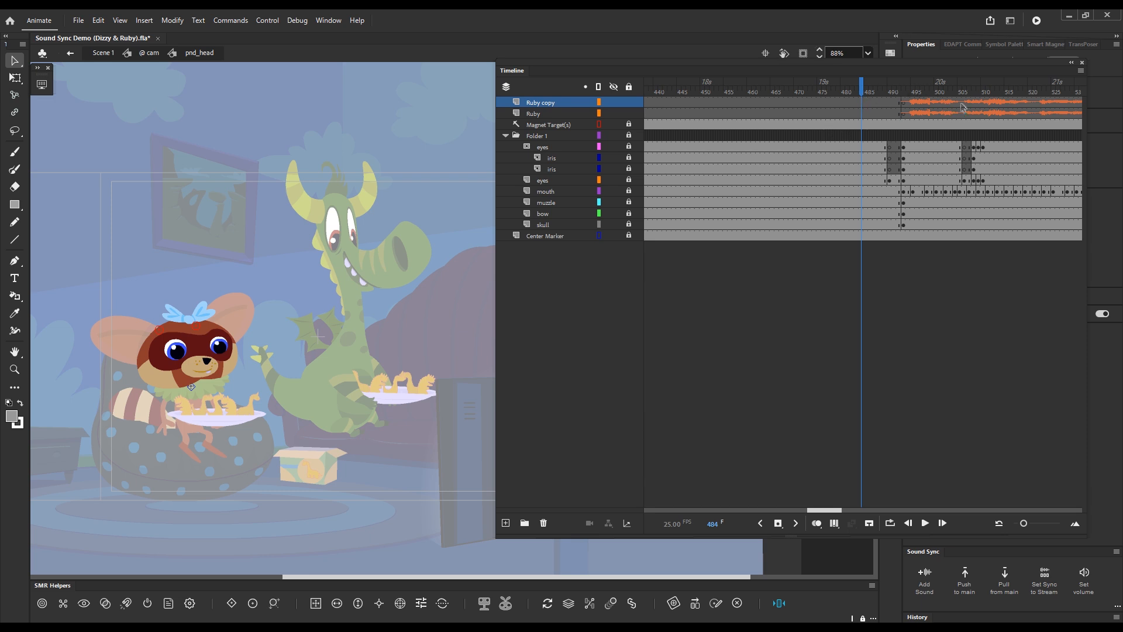
{"action": "key", "text": "z"}
{"action": "key", "text": "z"}
{"action": "key", "text": "z"}
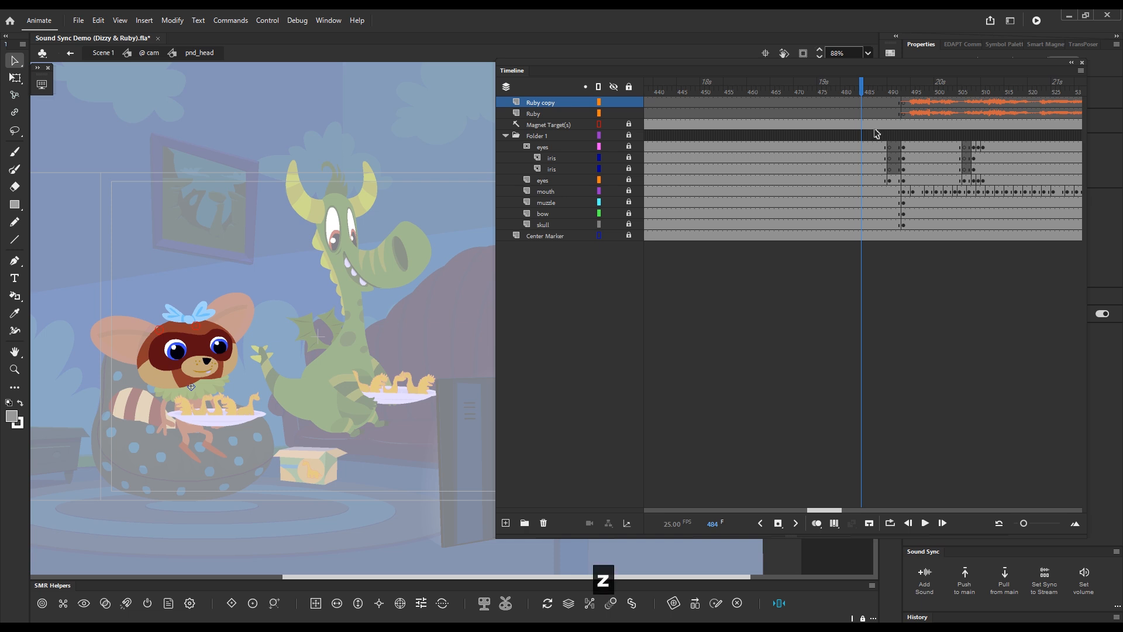
{"action": "key", "text": "z"}
{"action": "key", "text": "z"}
{"action": "key", "text": "z"}
{"action": "key", "text": "z"}
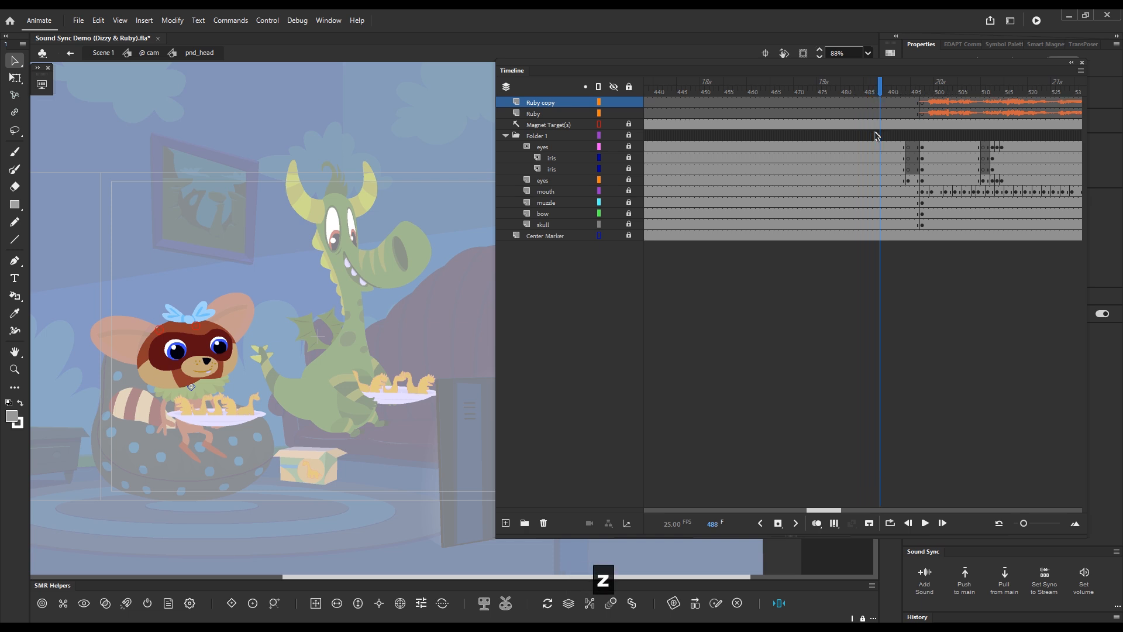
{"action": "key", "text": "z"}
{"action": "key", "text": "z"}
{"action": "key", "text": "z"}
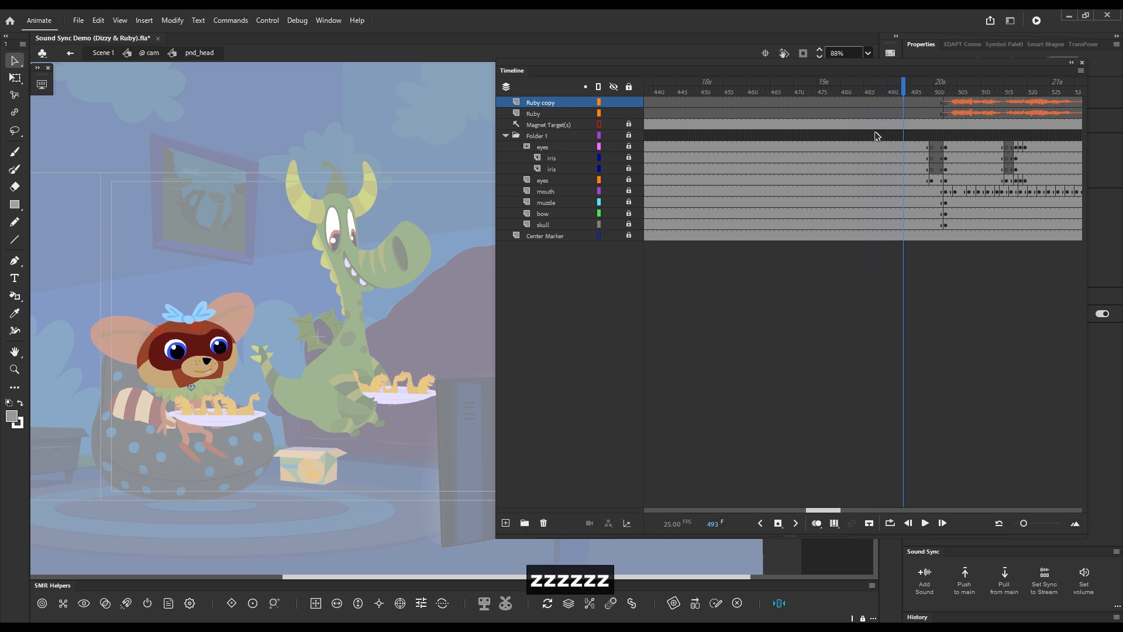
{"action": "left_click", "coordinate": [149, 53]}
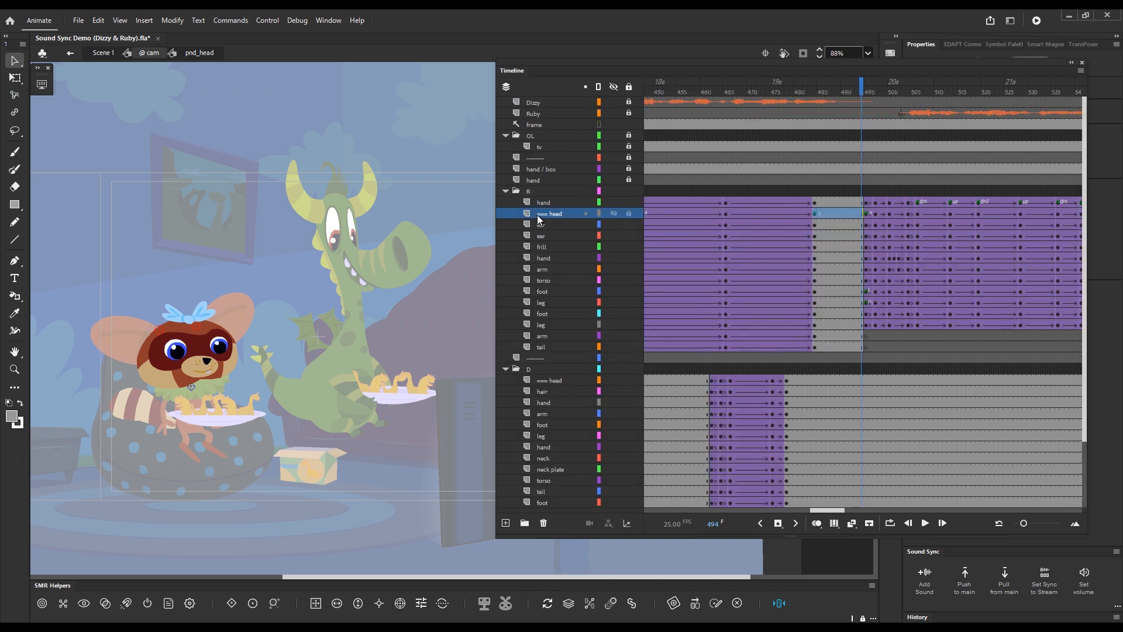
{"action": "key", "text": "slash"}
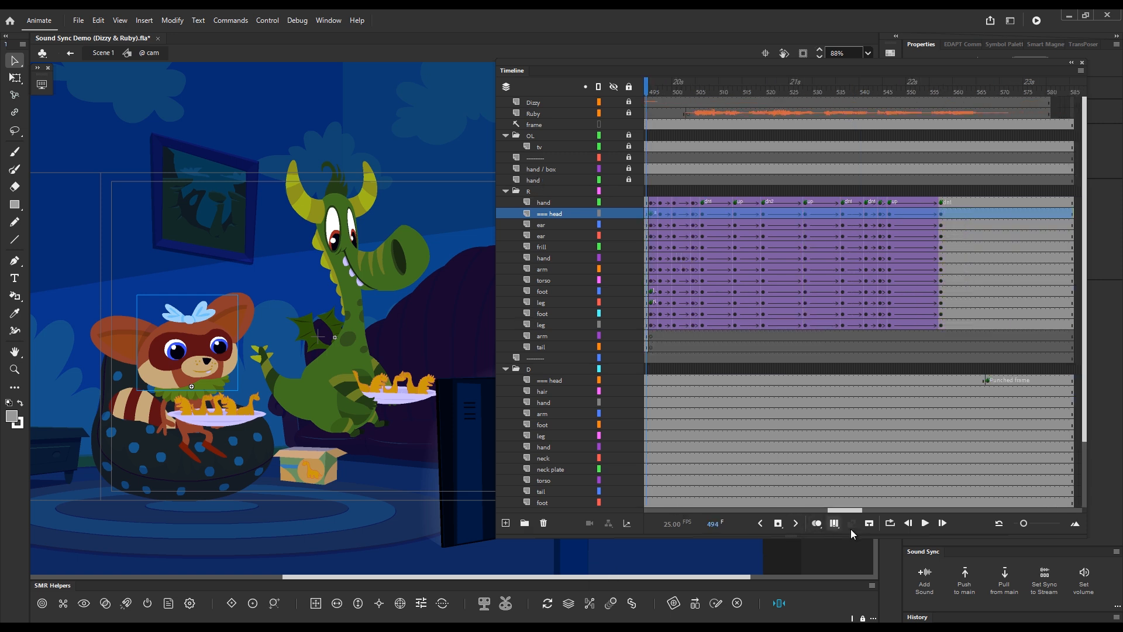
{"action": "left_click", "coordinate": [869, 523]}
{"action": "left_click", "coordinate": [867, 116]}
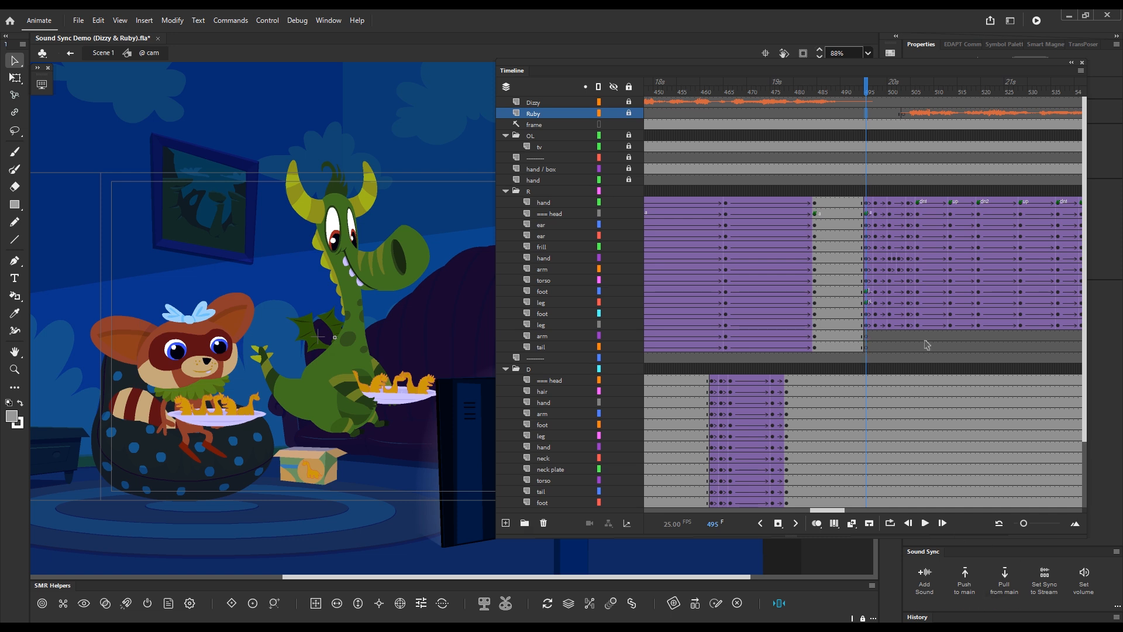
{"action": "scroll", "coordinate": [910, 199], "scroll_direction": "left", "scroll_amount": 5}
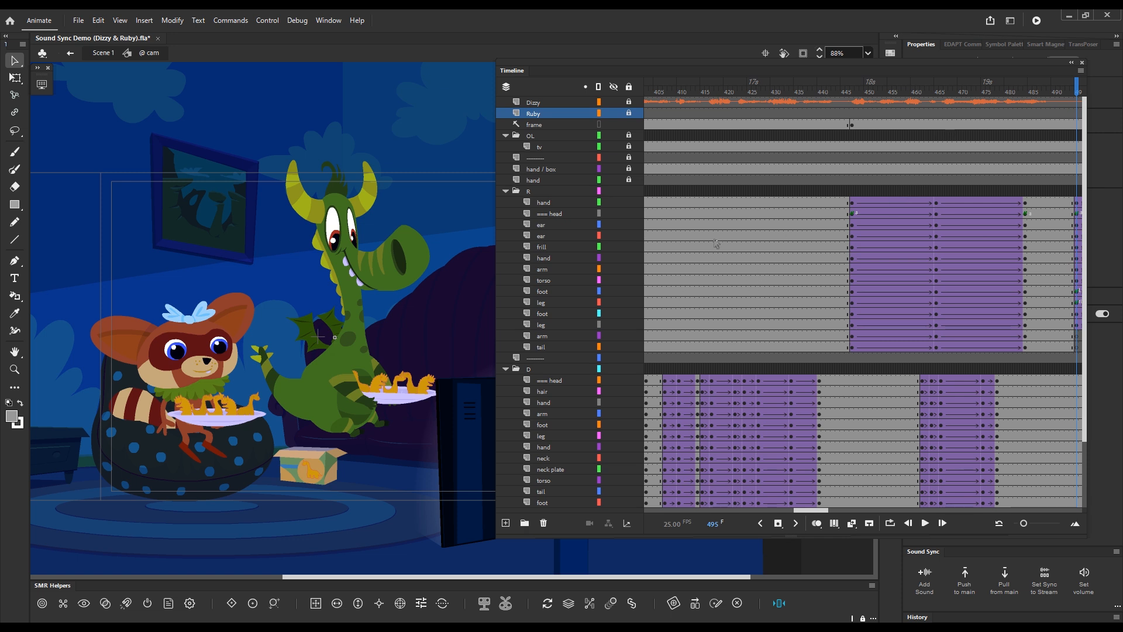
{"action": "left_click", "coordinate": [103, 53]}
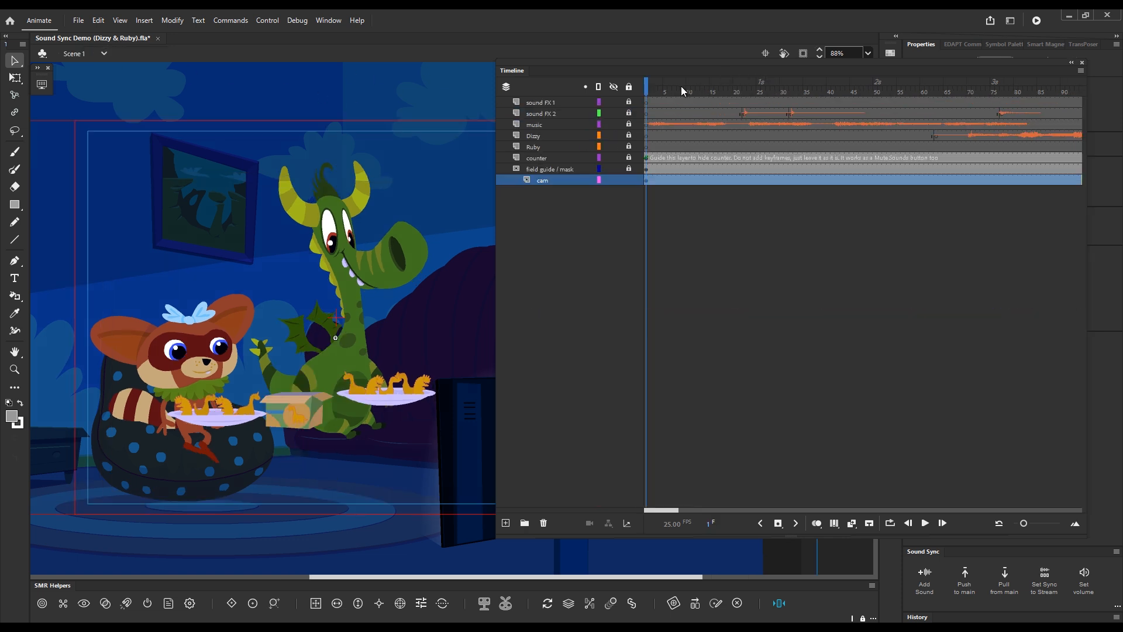
- Insert frames in the sound FX 1 and sound FX 2 layers at frame 547 until both extend to frame 580
{"action": "left_click_drag", "start_coordinate": [655, 87], "coordinate": [742, 103]}
{"action": "left_click_drag", "start_coordinate": [675, 510], "coordinate": [852, 511]}
{"action": "left_click_drag", "start_coordinate": [673, 103], "coordinate": [868, 102]}
{"action": "left_click", "coordinate": [868, 103]}
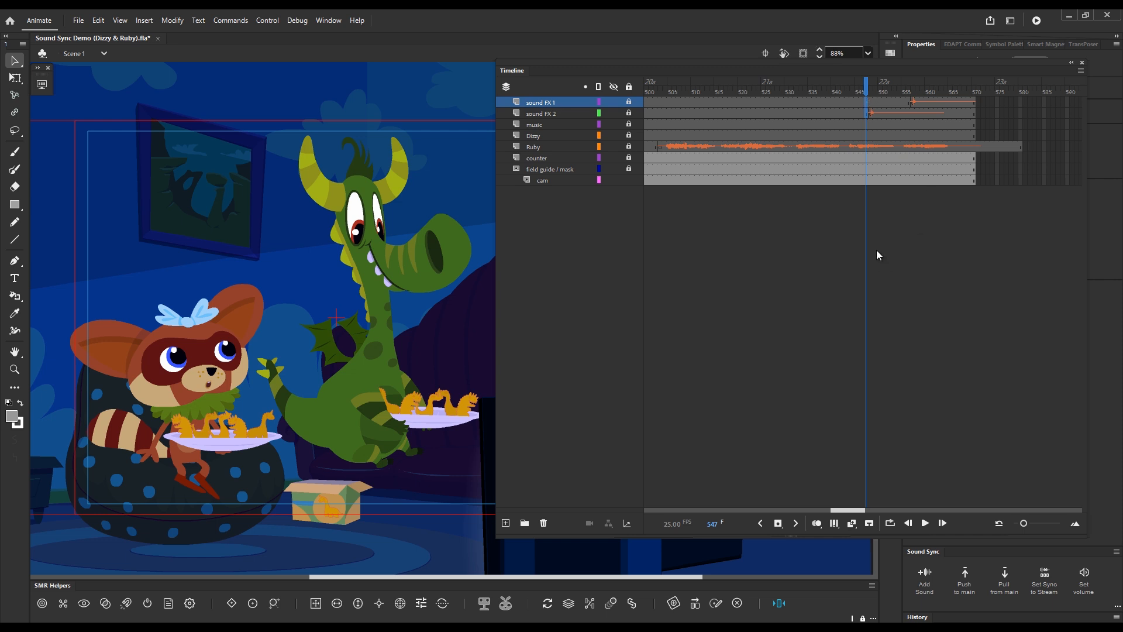
{"action": "key", "text": "z"}
{"action": "key", "text": "z"}
{"action": "key", "text": "z"}
{"action": "key", "text": "z"}
{"action": "key", "text": "z"}
{"action": "key", "text": "z"}
{"action": "key", "text": "z"}
{"action": "key", "text": "z"}
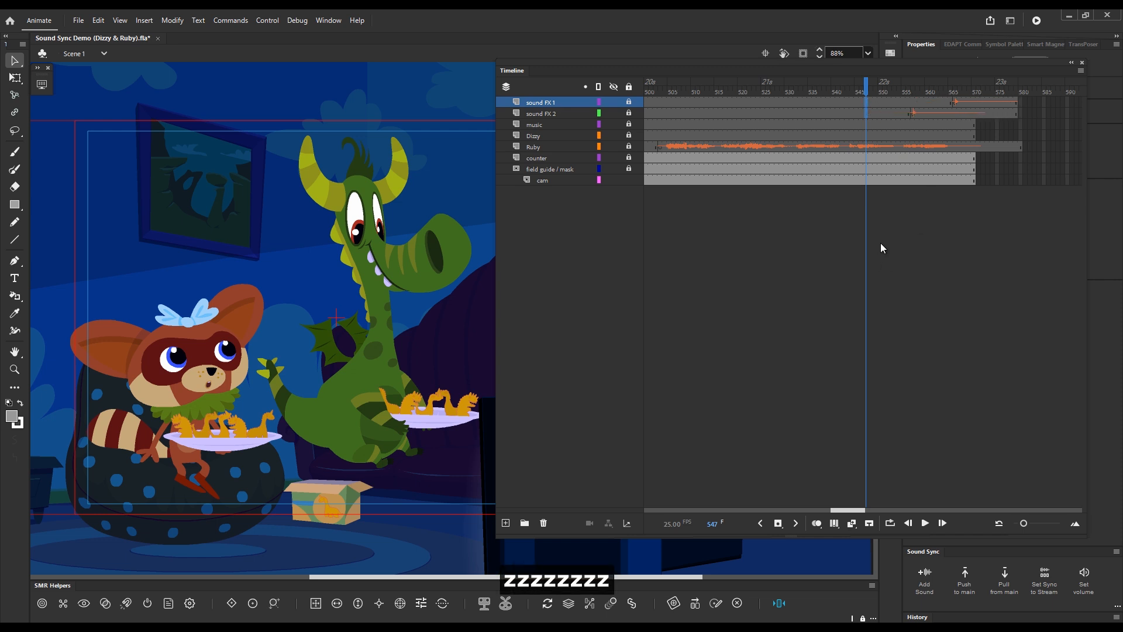
{"action": "key", "text": "z"}
- Extend the music, Dizzy, counter, field guide / mask and cam layers to frame 580
{"action": "left_click_drag", "start_coordinate": [886, 87], "coordinate": [1021, 83]}
{"action": "left_click", "coordinate": [1021, 124]}
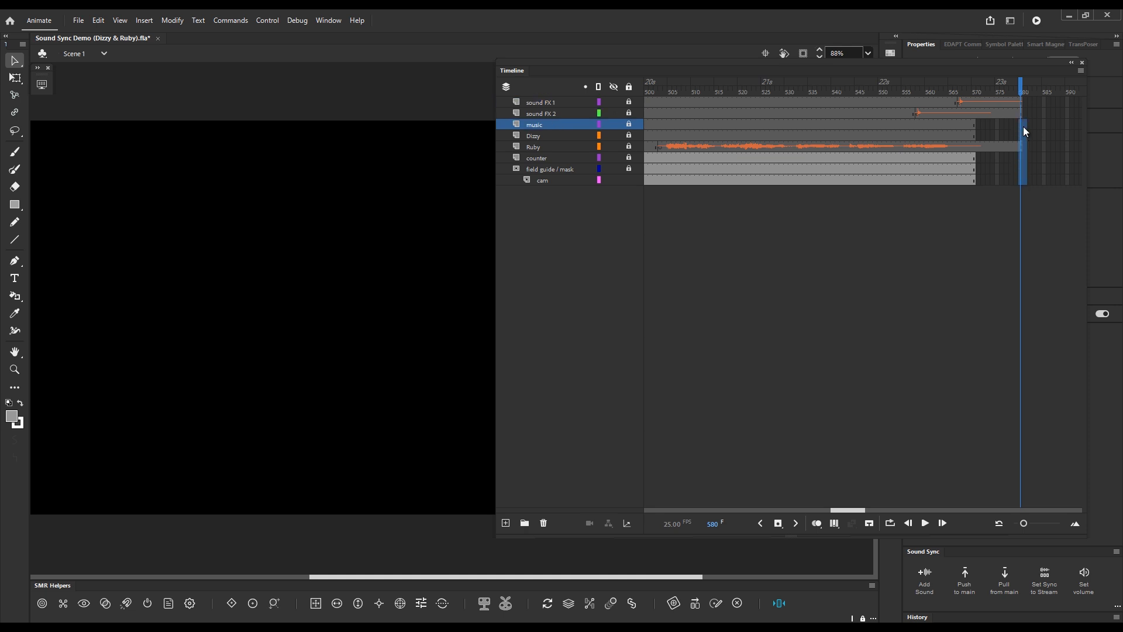
{"action": "key", "text": "z"}
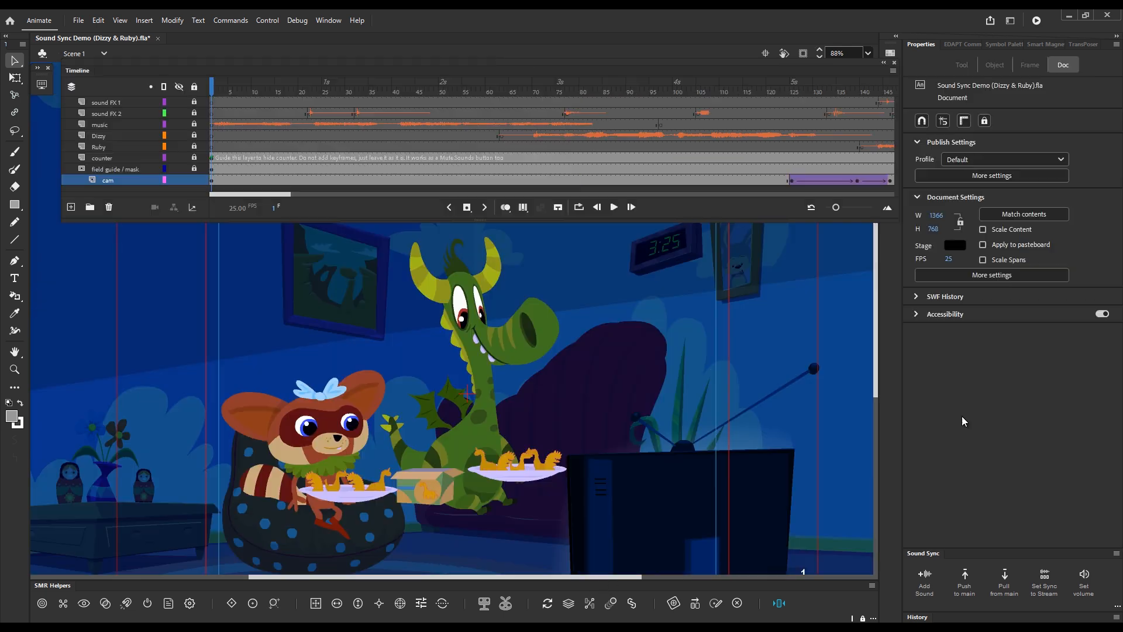